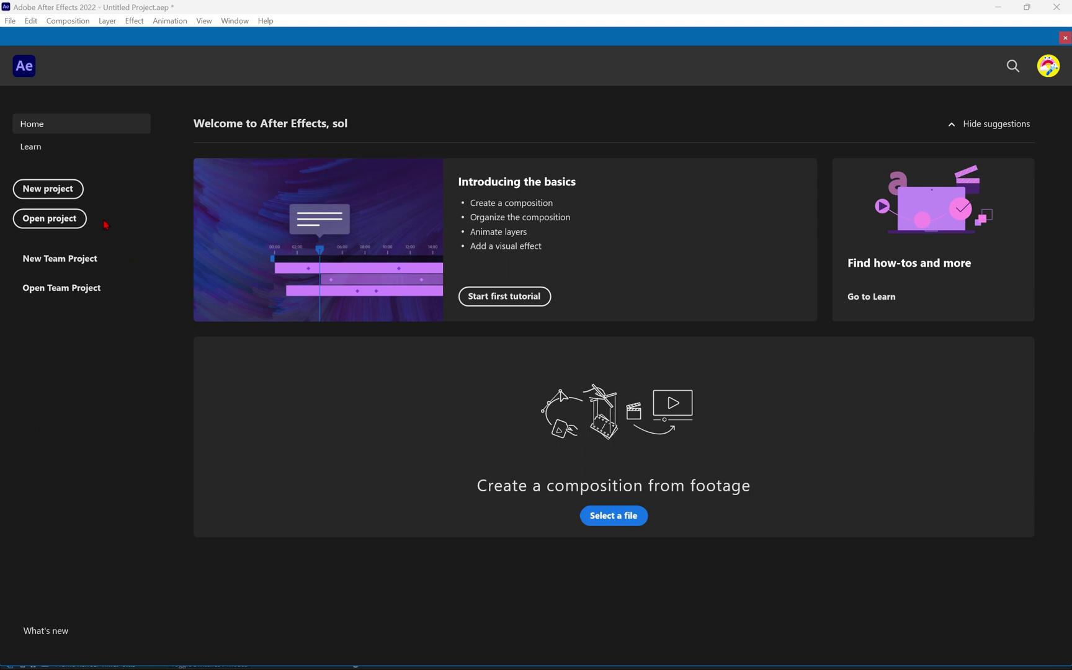
# Dismiss the Home screen and create an empty 1920x1080, 29.97 fps composition, Comp 1
pyautogui.click(71, 194)
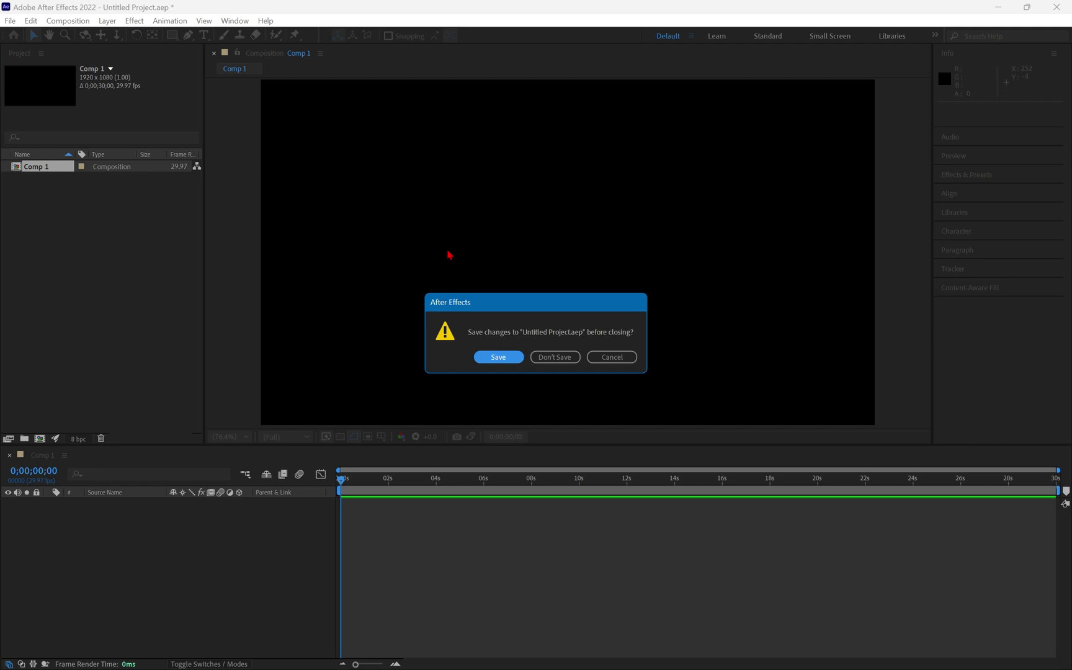
pyautogui.moveTo(558, 304); pyautogui.dragTo(667, 211)
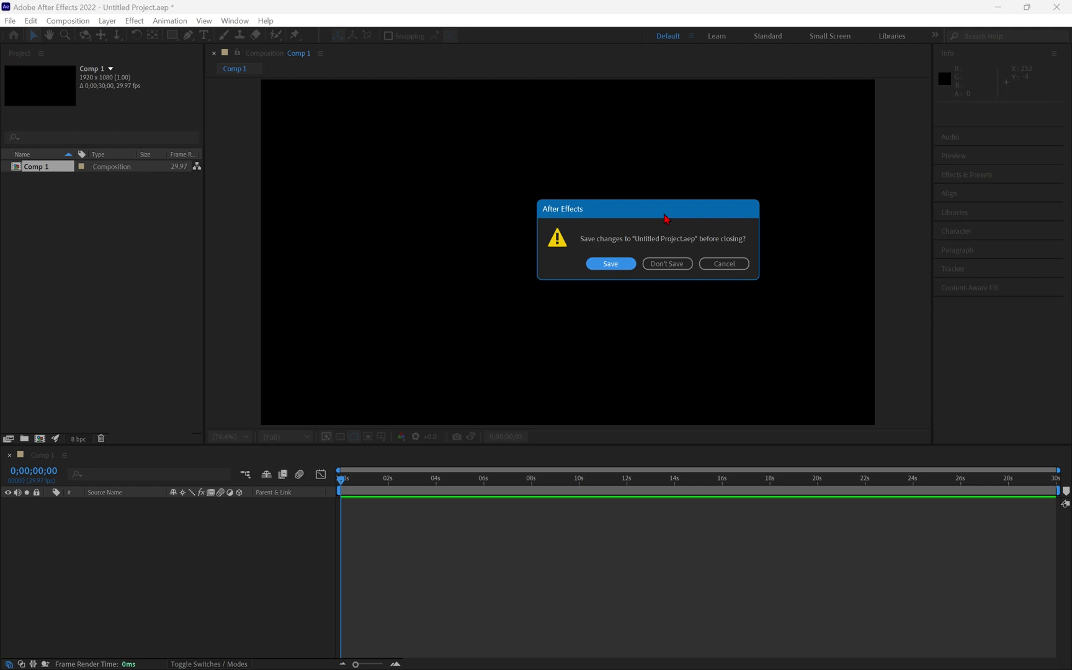
pyautogui.moveTo(665, 217); pyautogui.dragTo(751, 136)
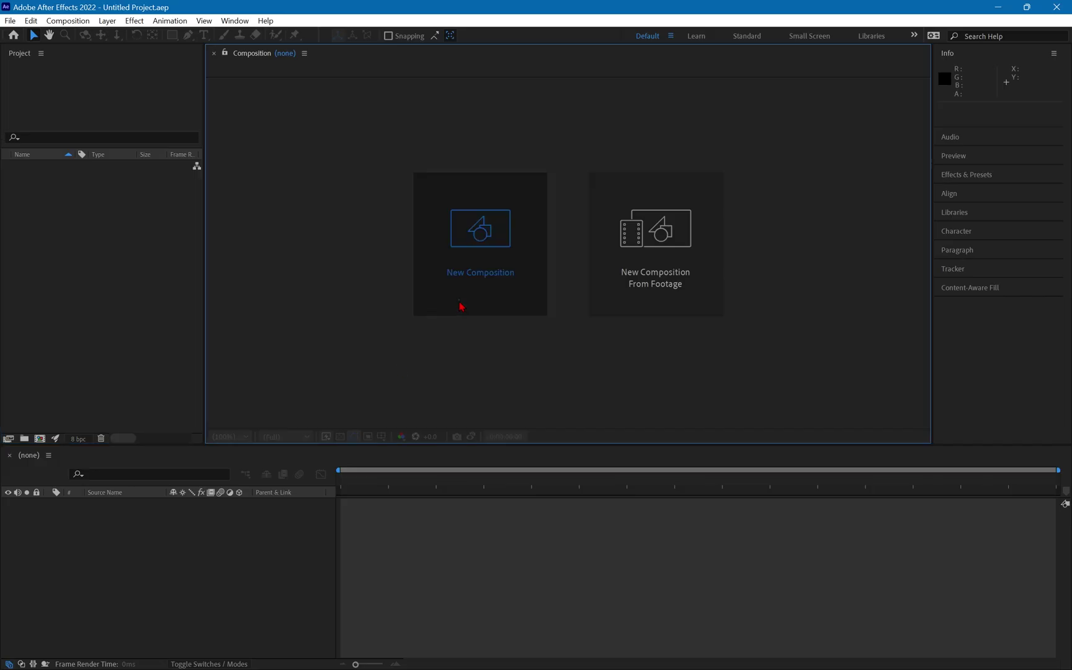
pyautogui.click(461, 307)
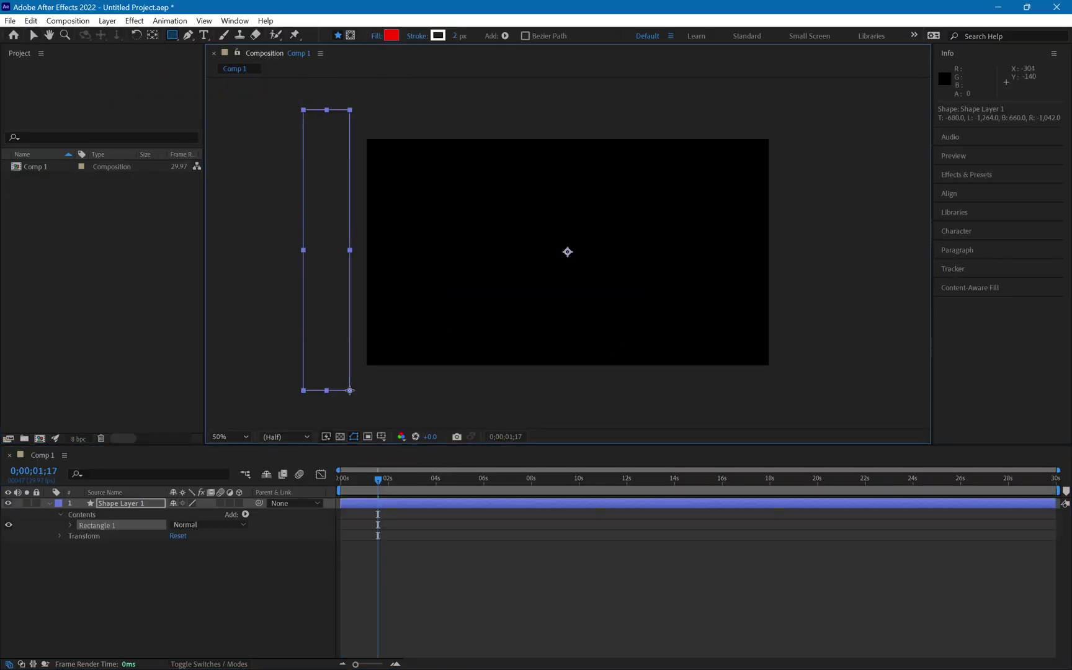
# Begin quitting via File > Exit, then cancel the save prompt so After Effects stays open
pyautogui.click(10, 21)
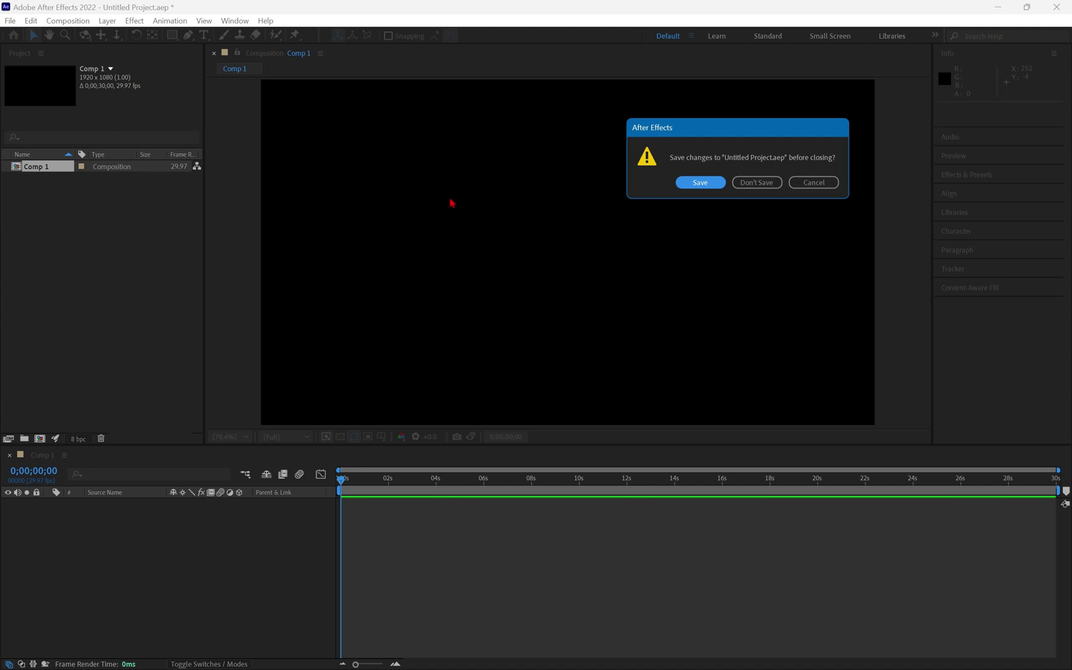
pyautogui.moveTo(726, 127); pyautogui.dragTo(535, 237)
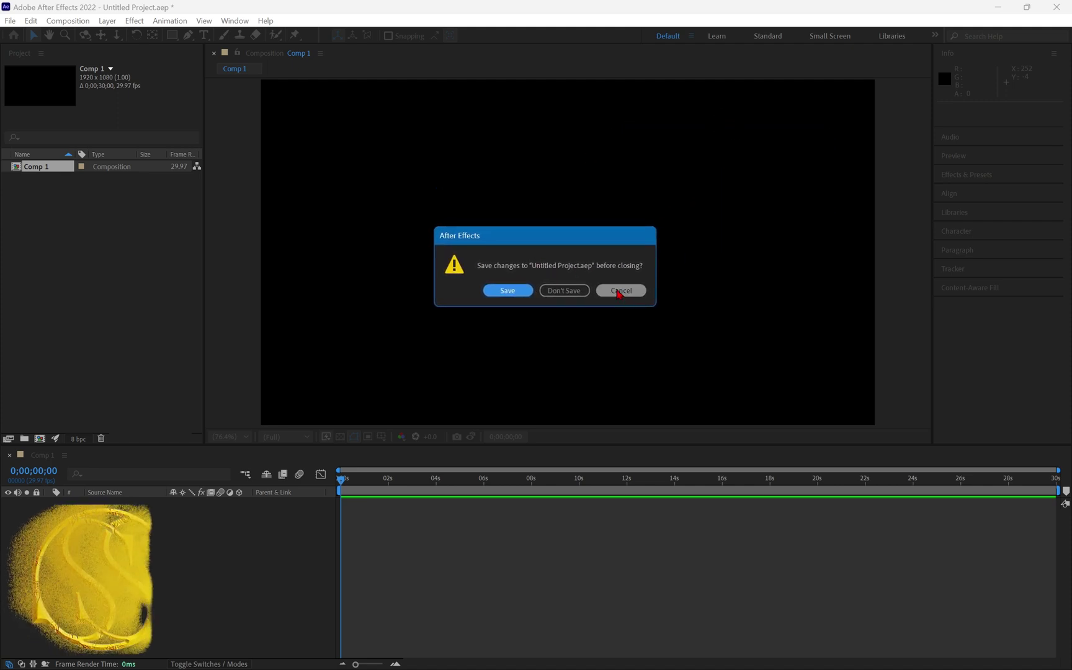
pyautogui.click(618, 291)
# Scrub Comp 1's playhead about two seconds and back to start, raising an 'Invalid menu operation' warning
pyautogui.click(360, 482)
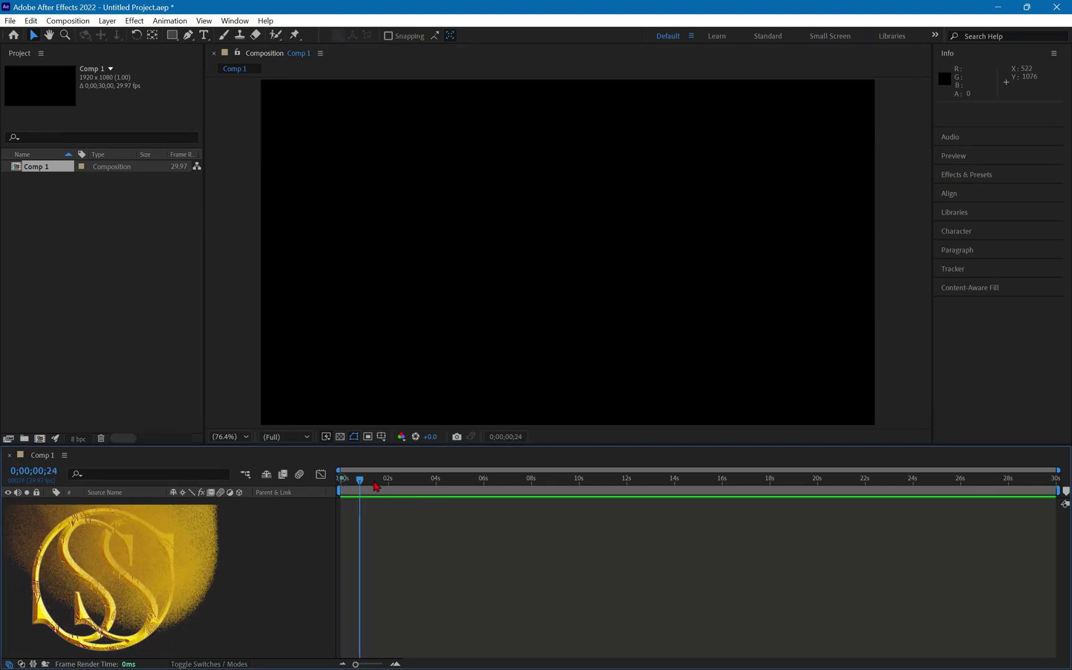
pyautogui.click(342, 483)
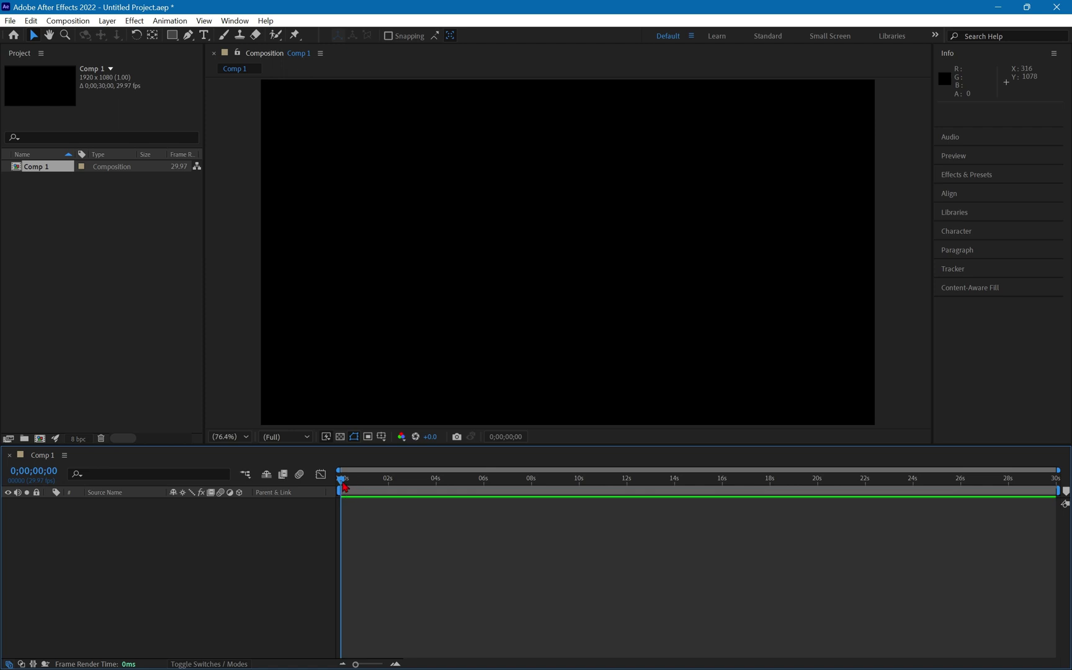
pyautogui.moveTo(342, 479); pyautogui.dragTo(446, 480)
pyautogui.press('Home')
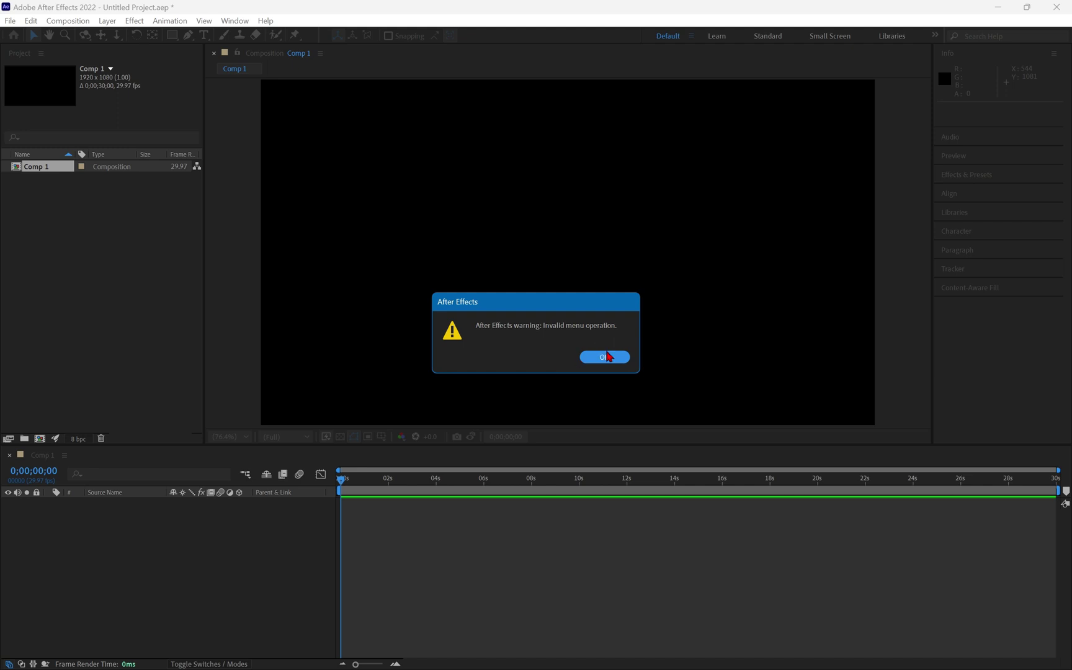
# Dismiss the repeated 'Invalid menu operation' warnings with OK
pyautogui.click(606, 357)
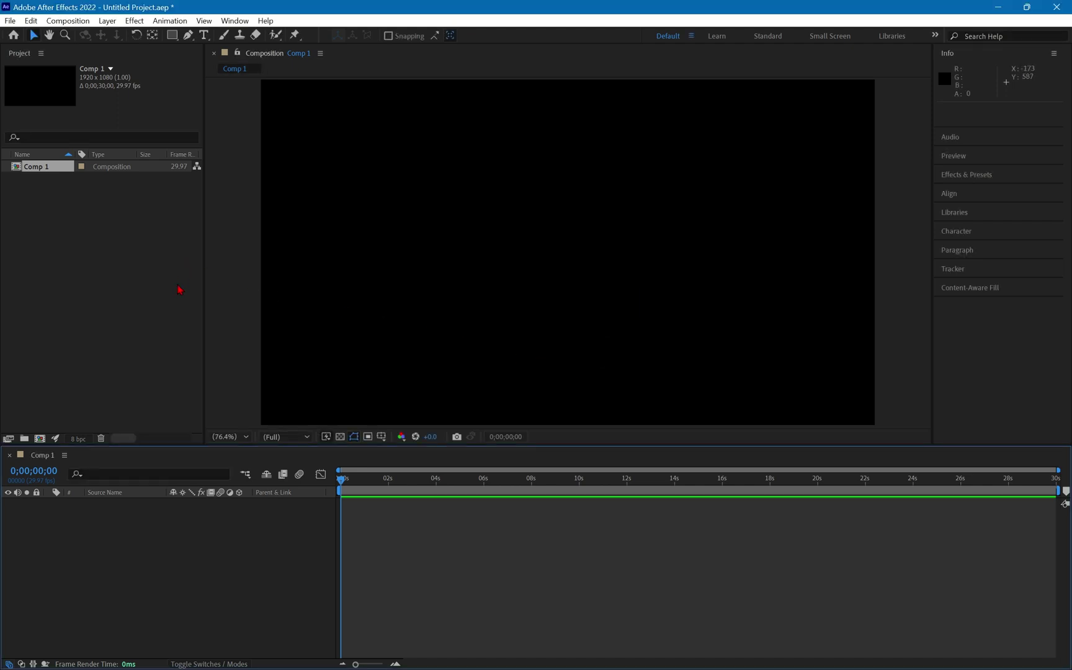
pyautogui.click(583, 358)
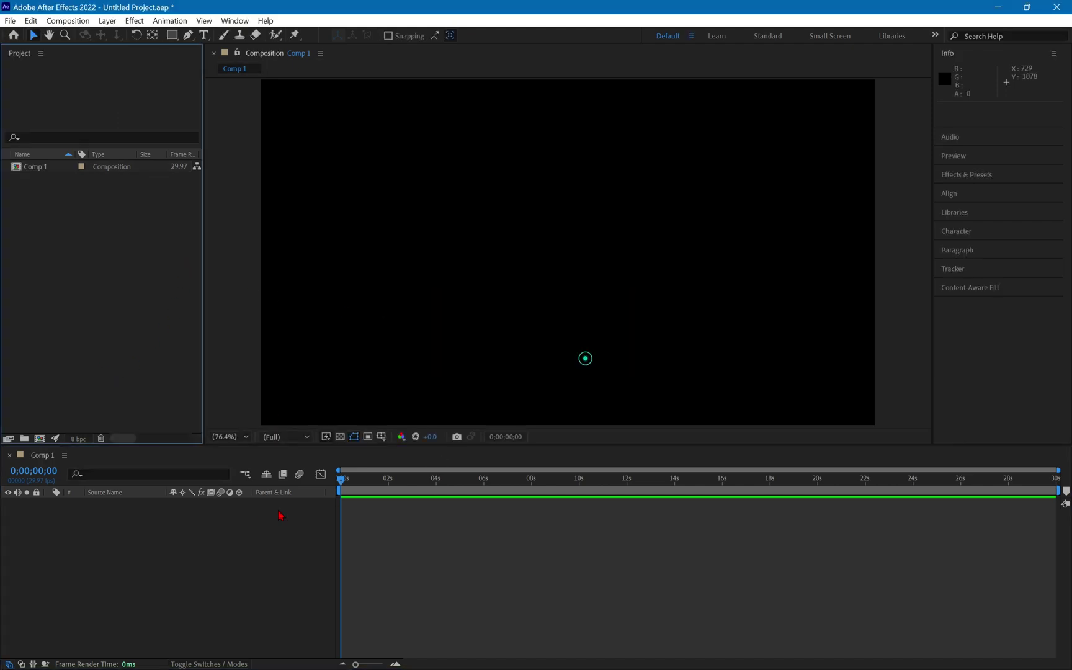
pyautogui.click(589, 351)
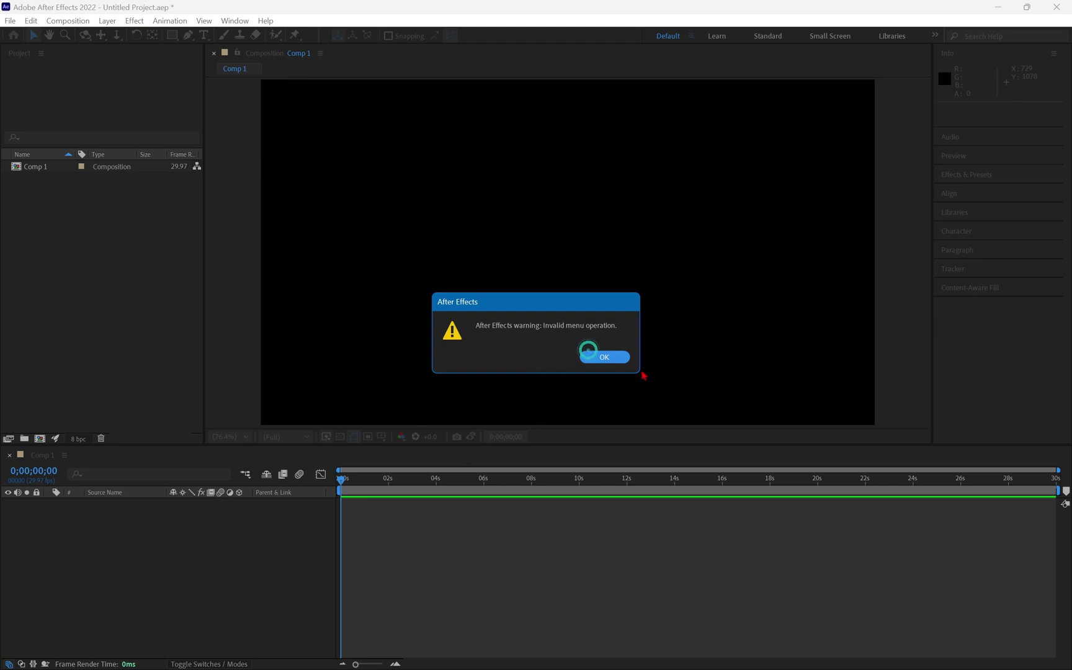
pyautogui.click(610, 359)
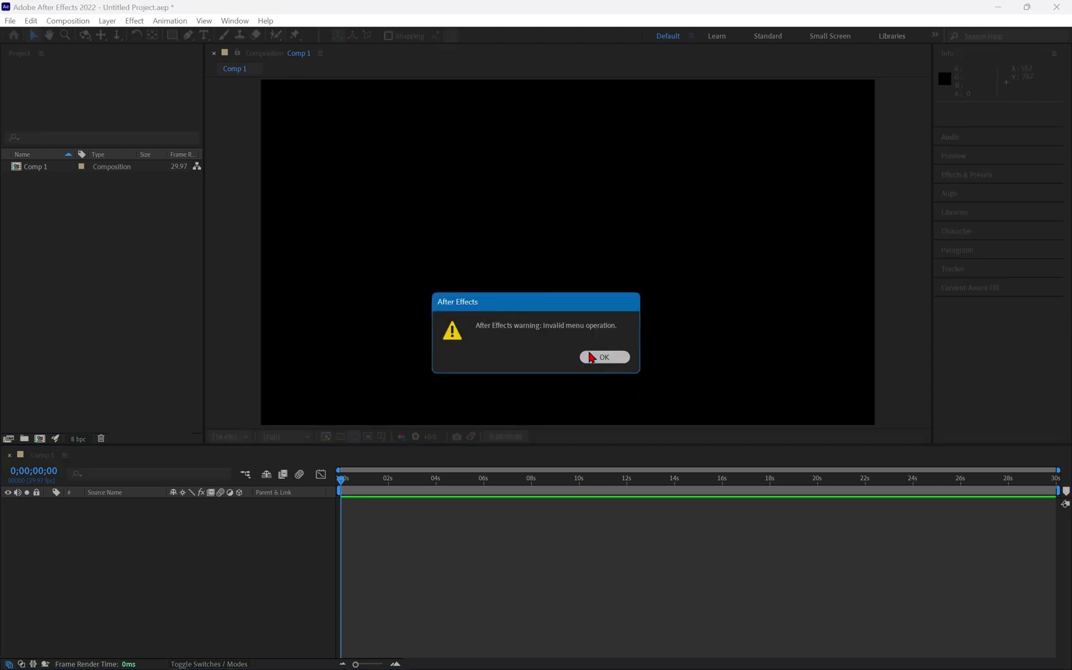
pyautogui.click(587, 353)
pyautogui.click(586, 359)
pyautogui.click(218, 524)
pyautogui.click(91, 245)
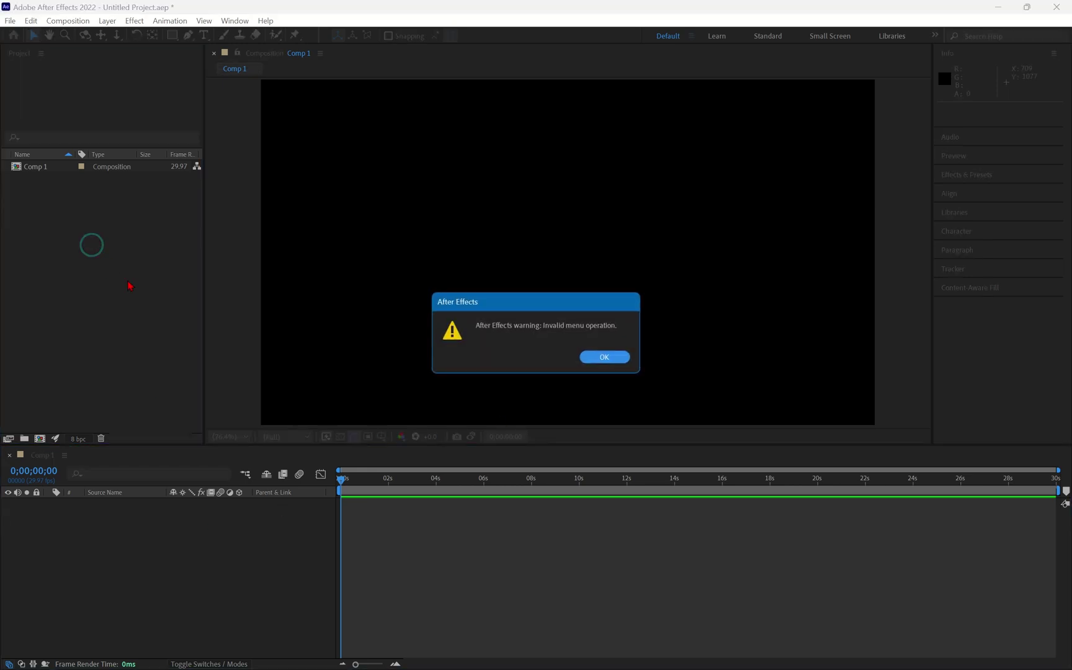
pyautogui.click(610, 359)
pyautogui.click(588, 359)
# Clear the last warning and close After Effects without saving Untitled Project.aep
pyautogui.click(604, 357)
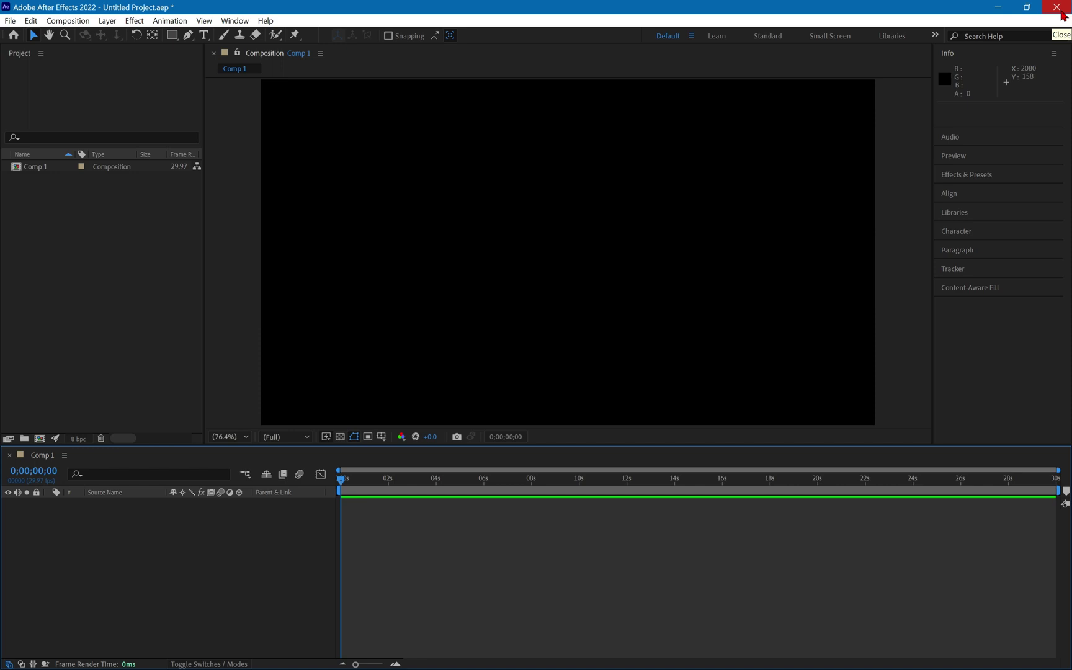
pyautogui.click(1061, 13)
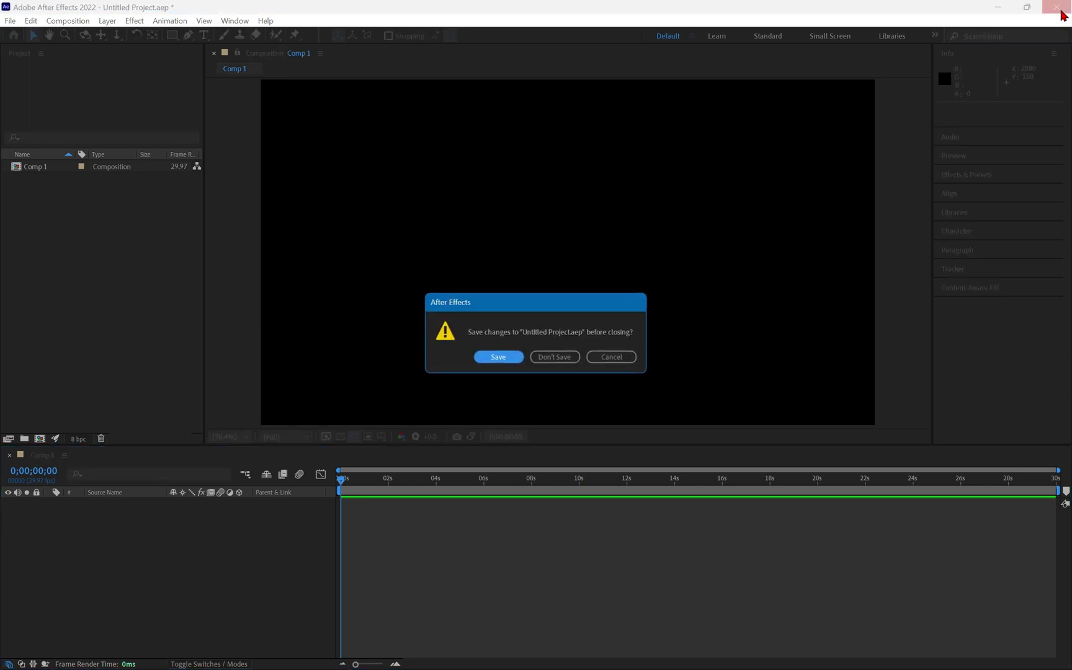
pyautogui.click(565, 358)
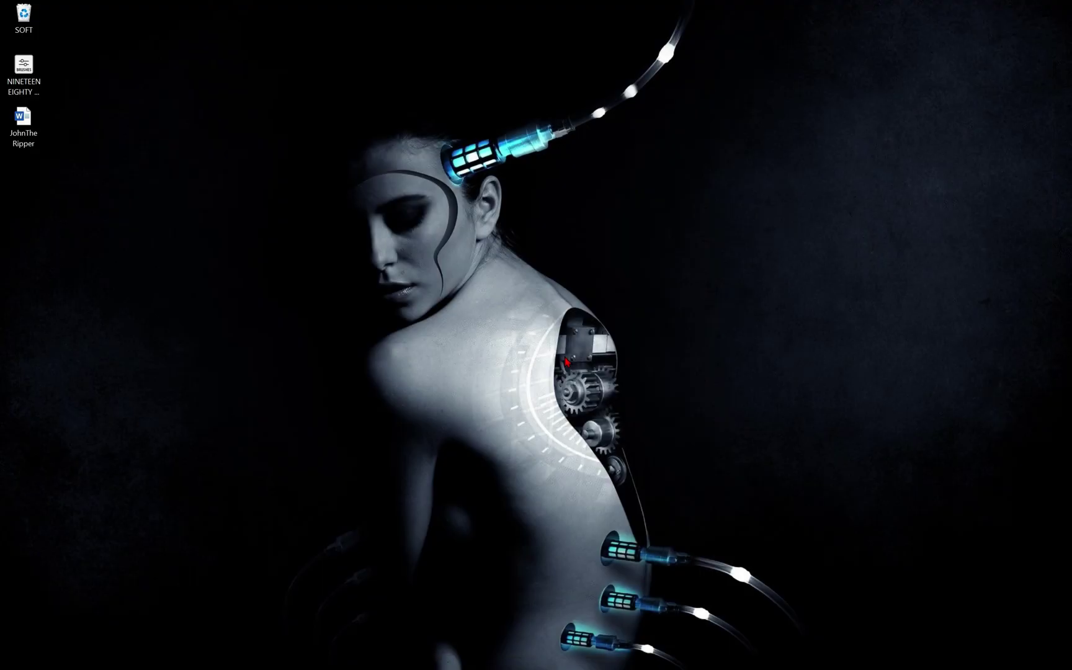
# Leave the window switcher and open a File Explorer window at Home, centred on screen
pyautogui.hotkey('alt', 'Tab')
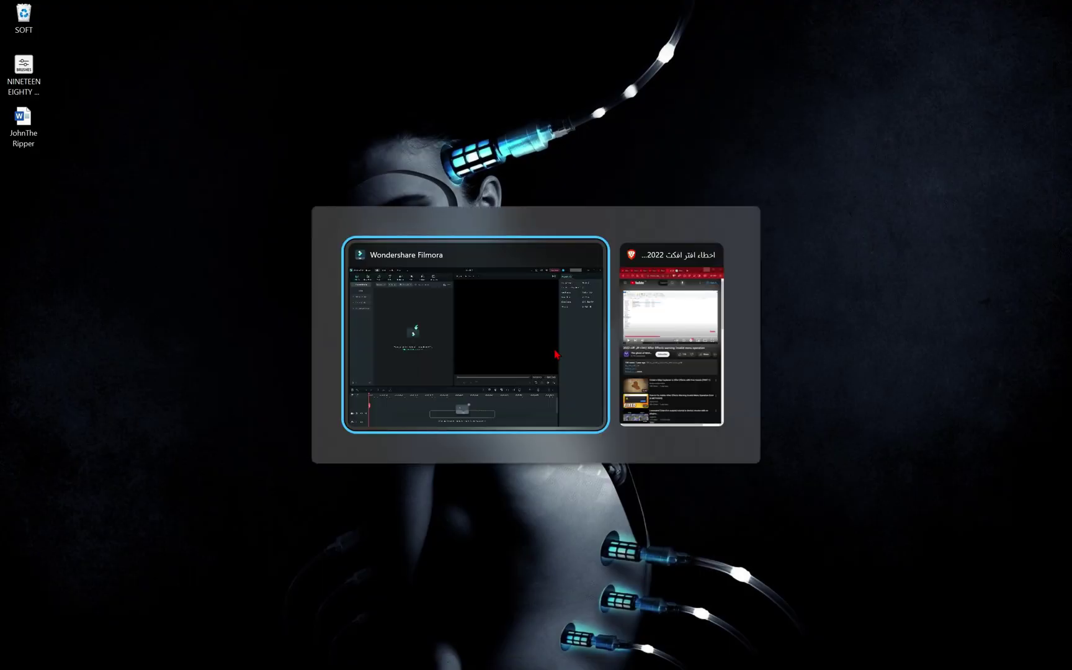
pyautogui.moveTo(554, 354)
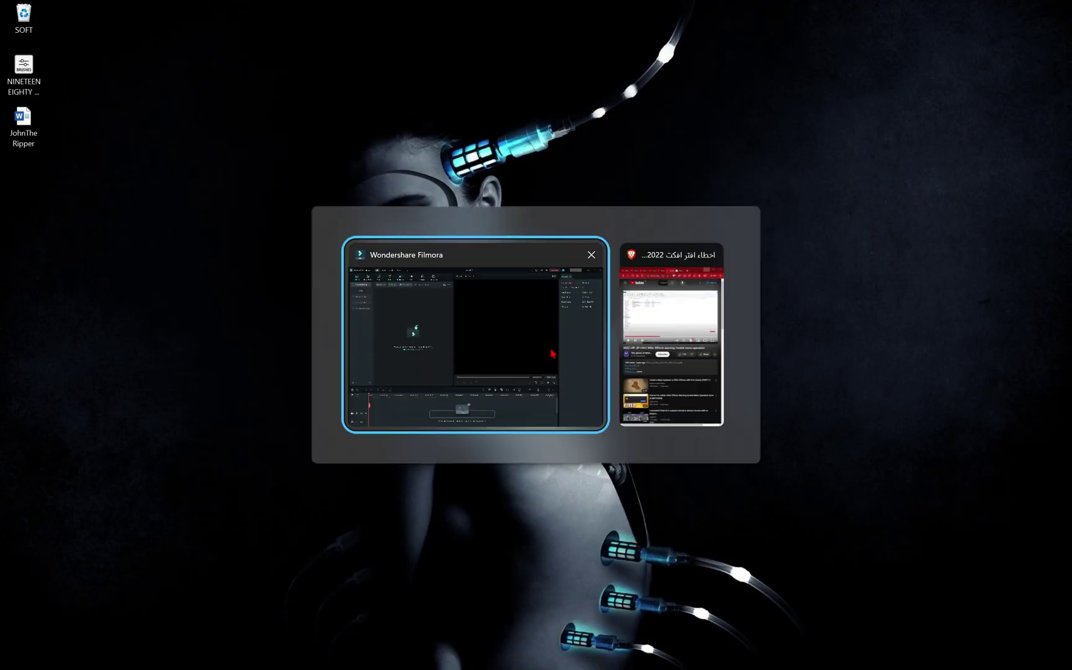
pyautogui.press('Escape')
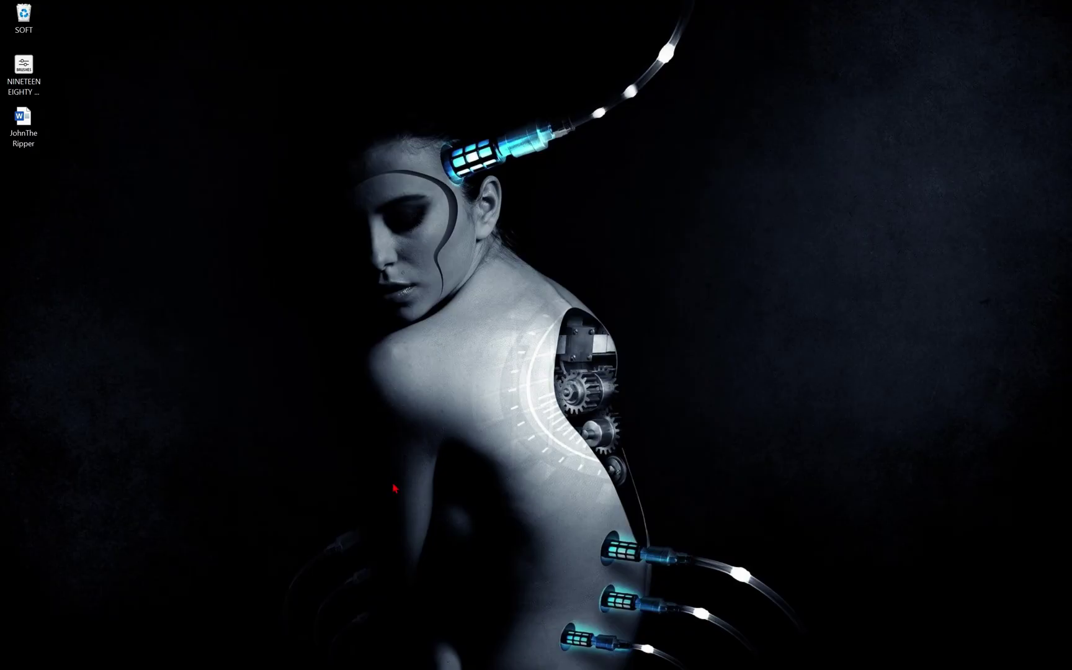
pyautogui.press('super+e')
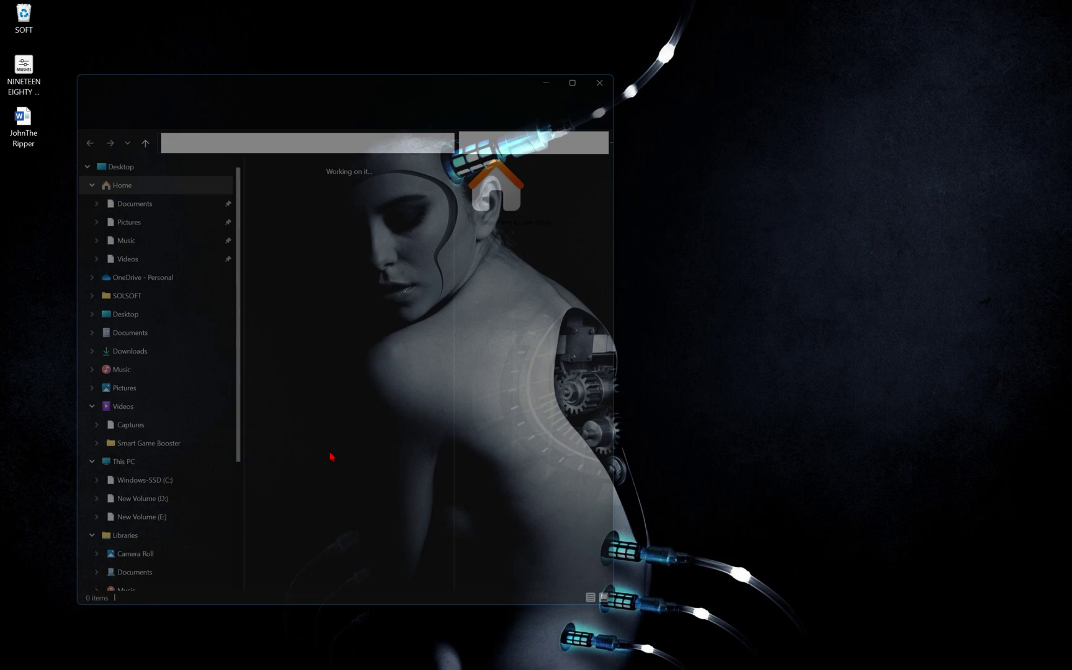
pyautogui.moveTo(335, 67); pyautogui.dragTo(450, 71)
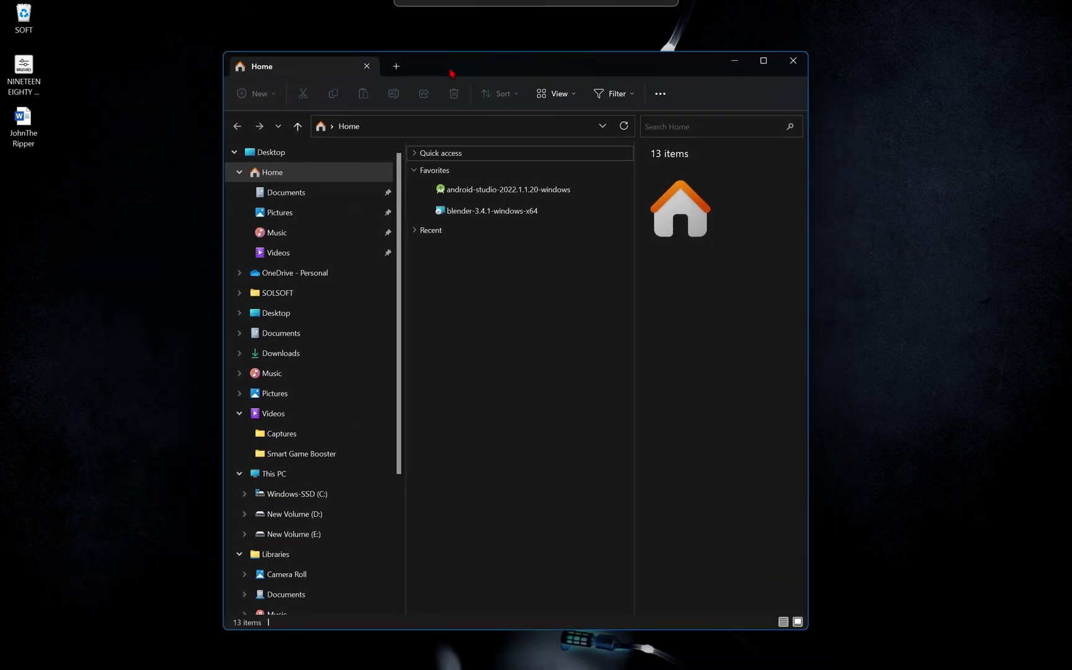
# Navigate from the C: drive into Users and open the user's profile folder
pyautogui.click(345, 498)
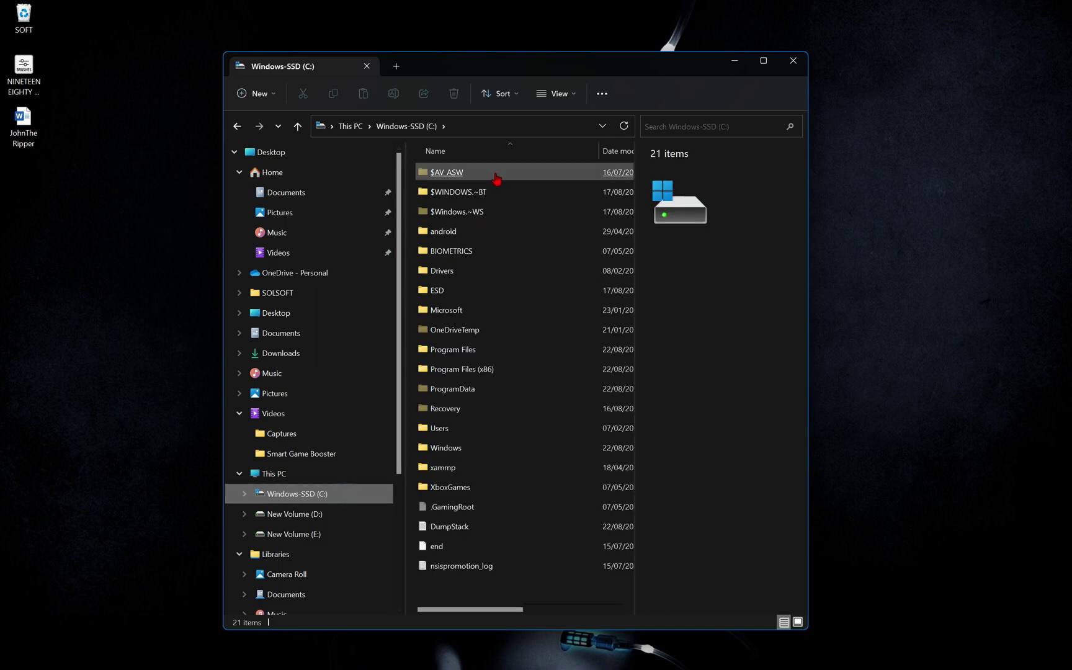
pyautogui.click(459, 481)
pyautogui.click(468, 430)
pyautogui.doubleClick(468, 429)
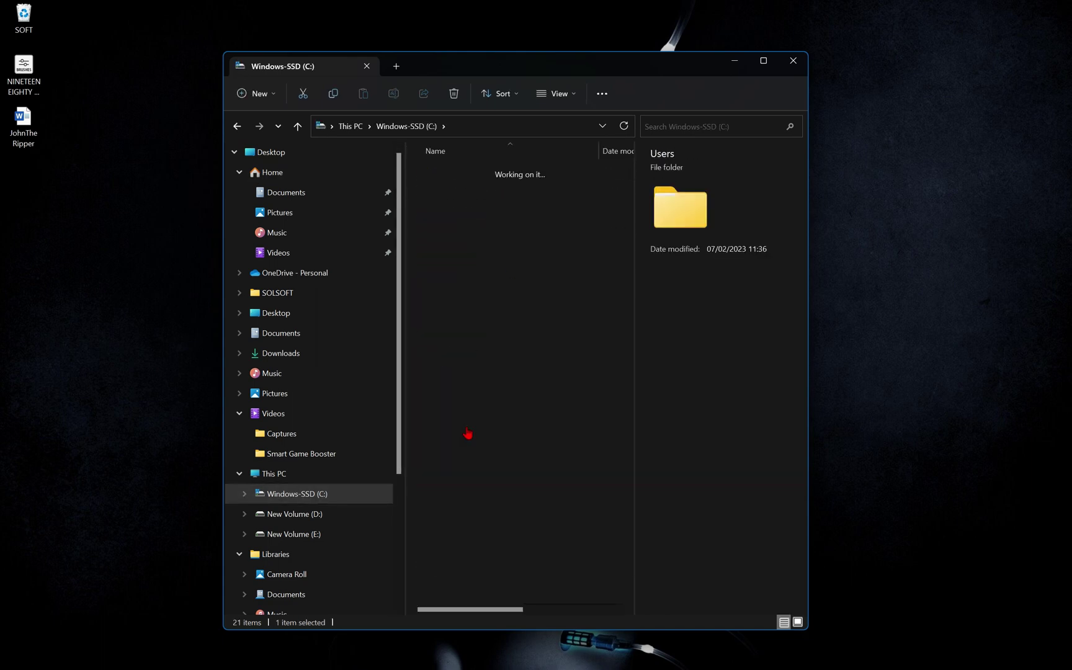
pyautogui.click(460, 192)
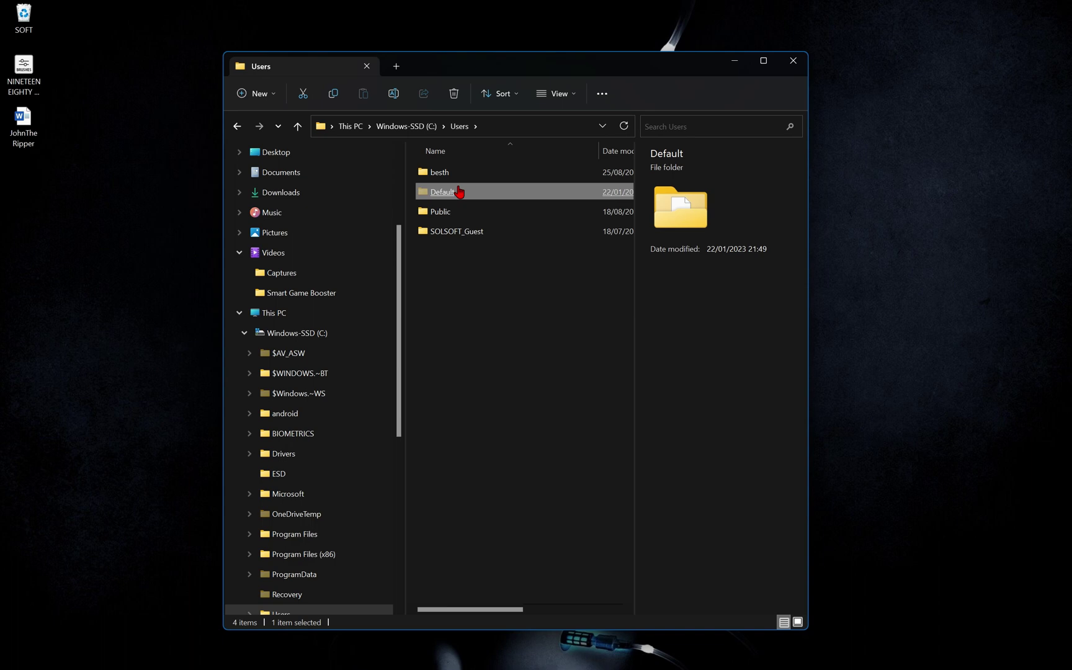
pyautogui.doubleClick(461, 173)
# Browse the profile's 40 items, selecting .android, .p2, AppData and .zenmap
pyautogui.click(462, 172)
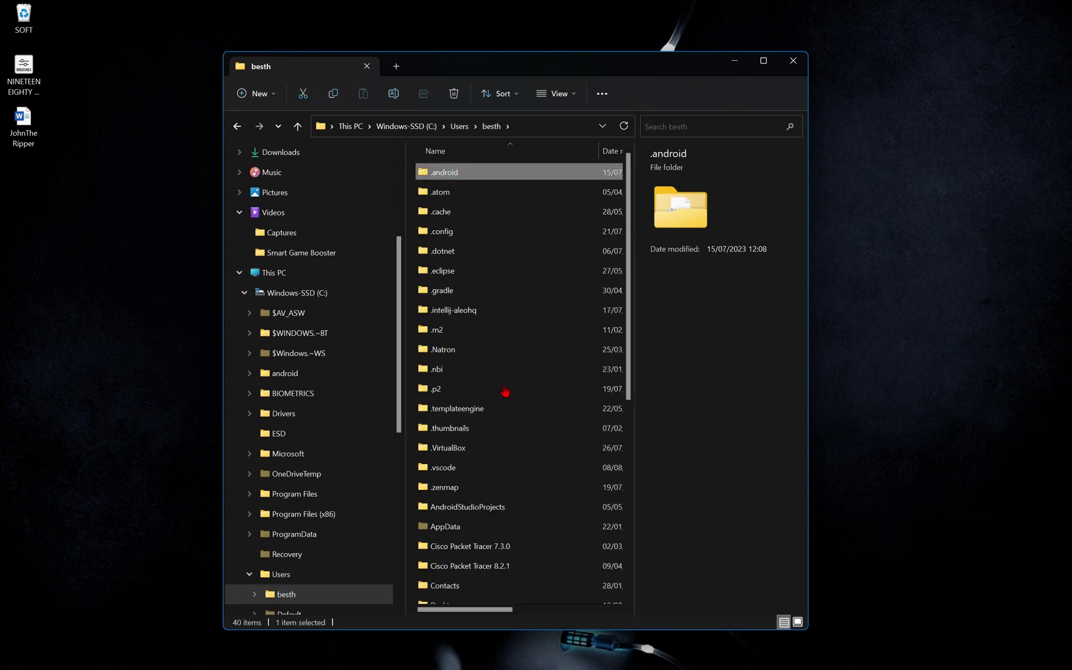
pyautogui.click(504, 389)
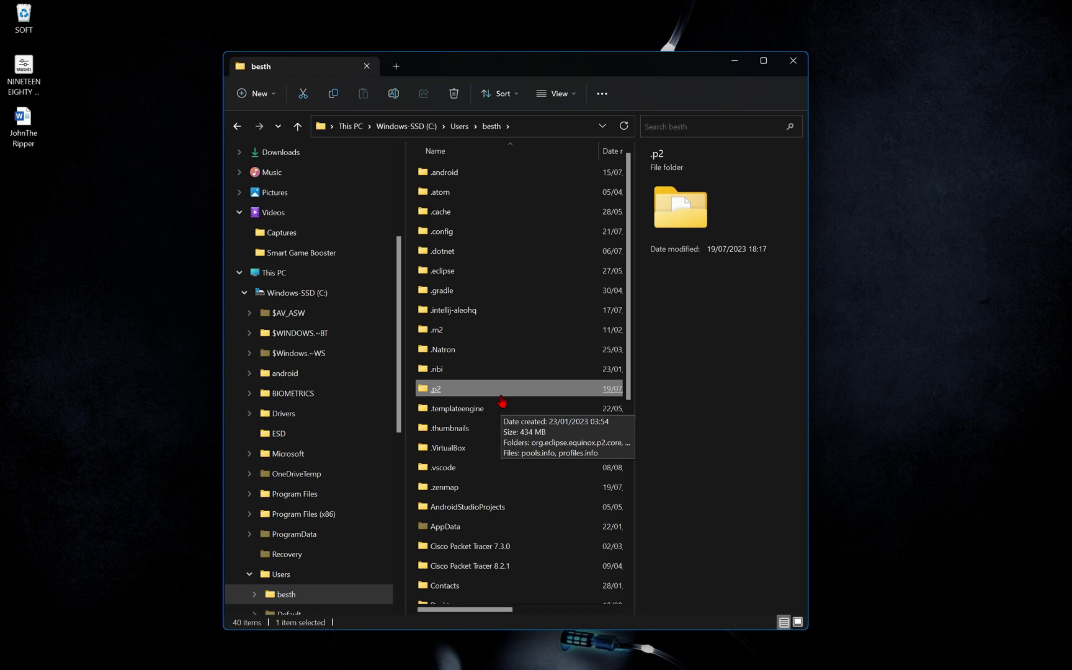
pyautogui.click(486, 172)
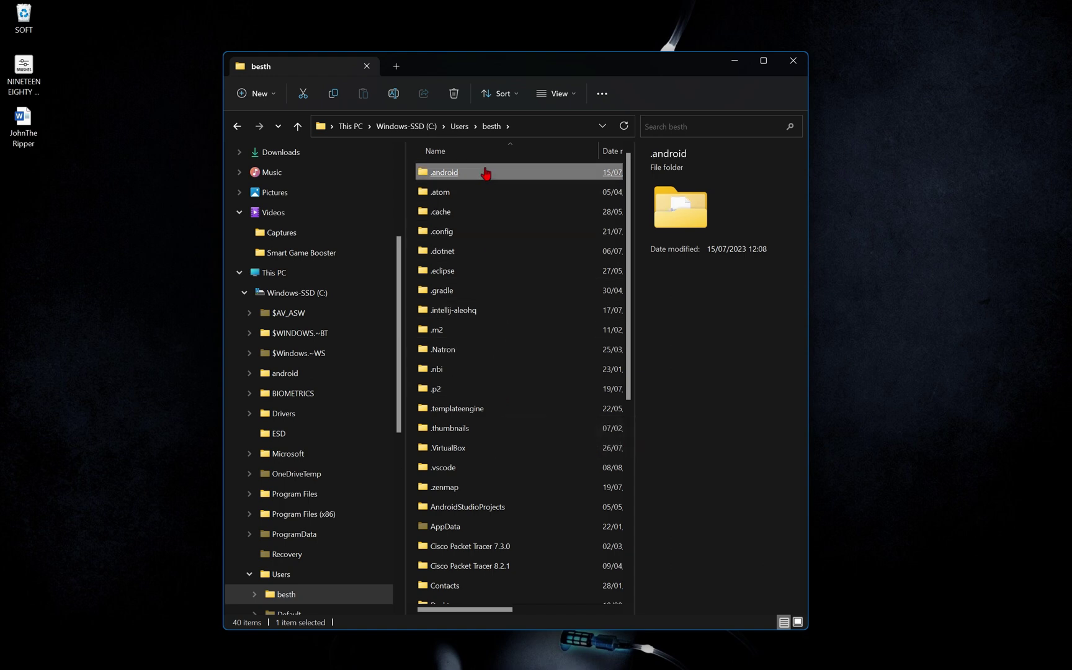
pyautogui.click(469, 528)
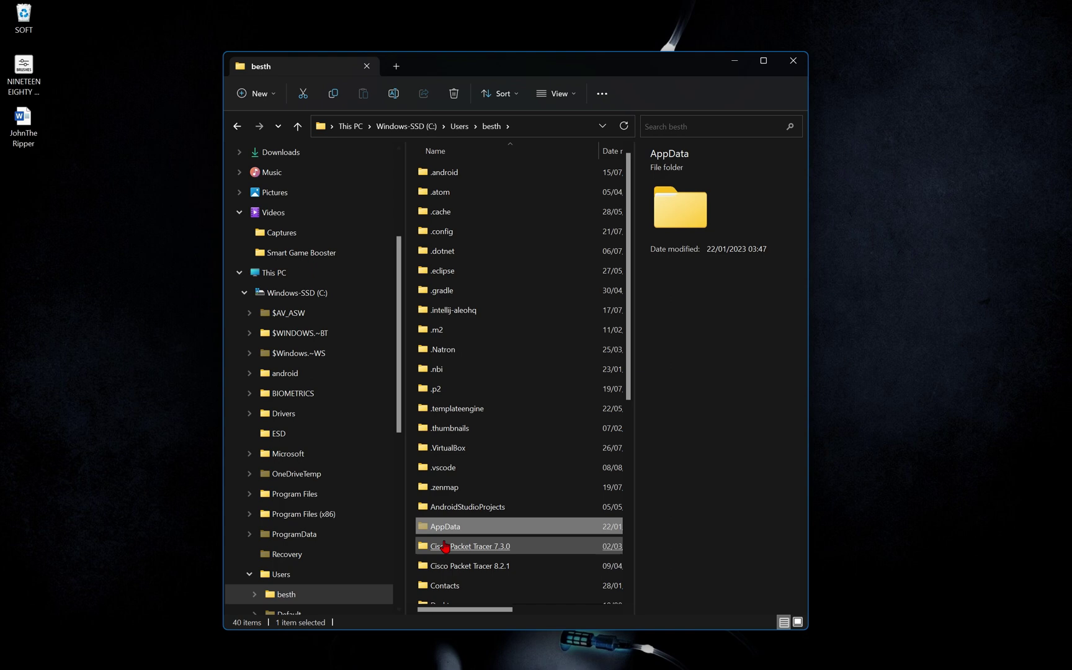
pyautogui.click(540, 487)
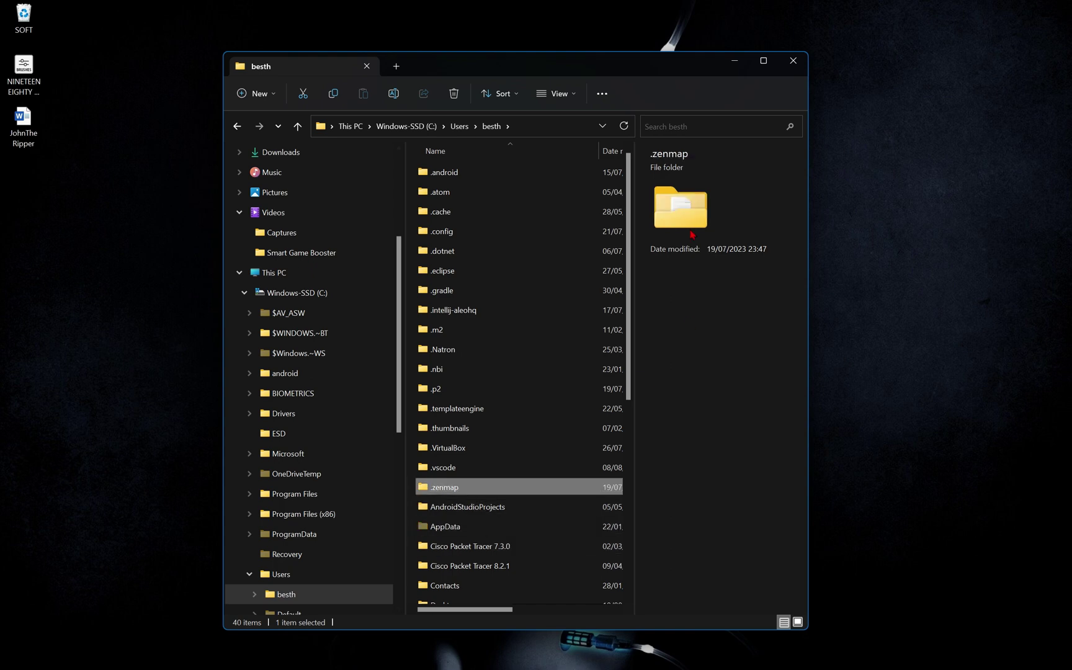
pyautogui.click(600, 94)
pyautogui.click(564, 300)
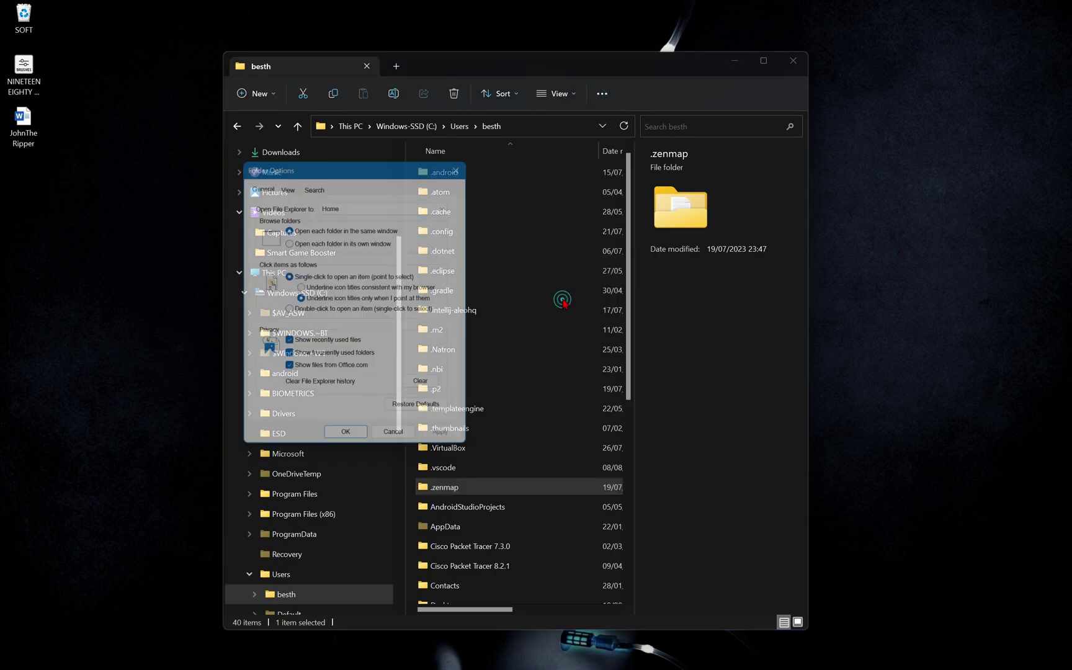
pyautogui.moveTo(359, 163); pyautogui.dragTo(818, 94)
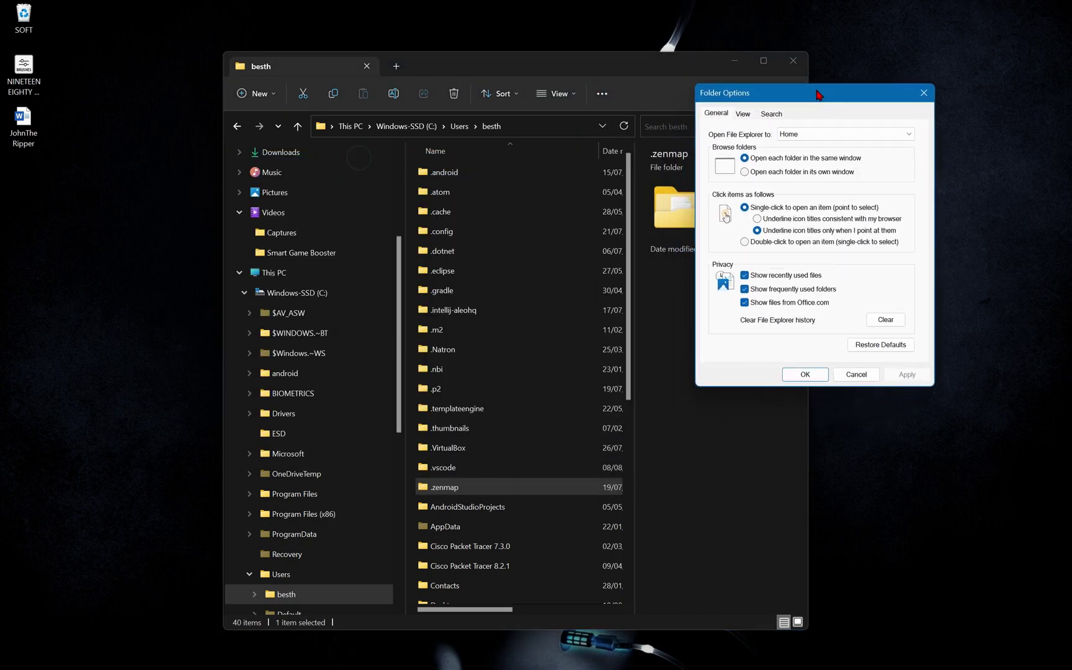
pyautogui.click(741, 116)
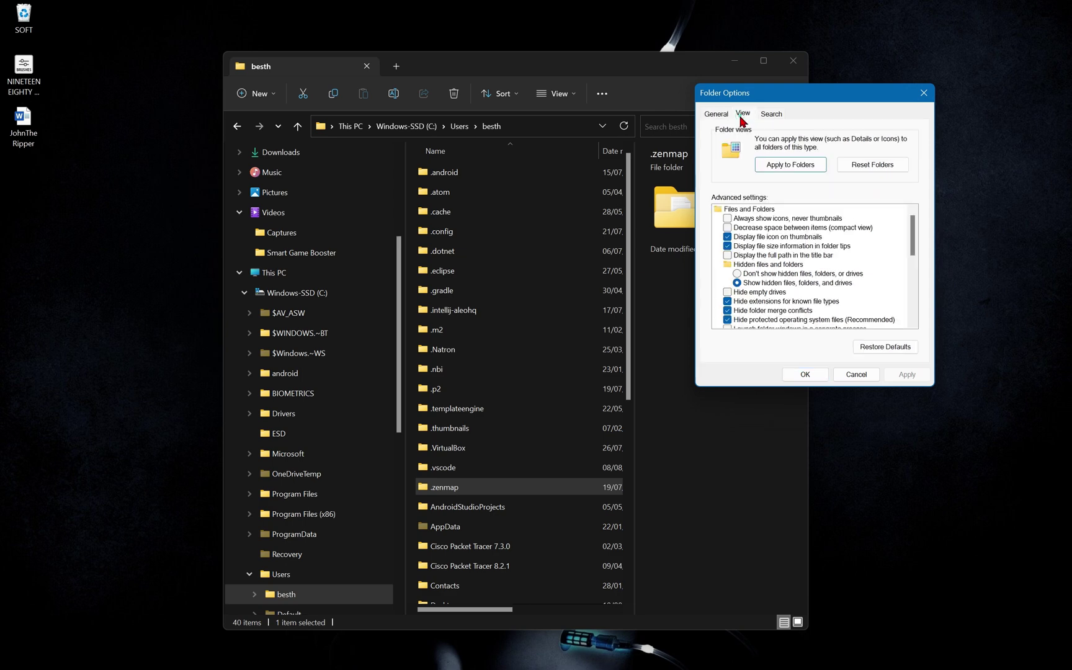
pyautogui.click(737, 273)
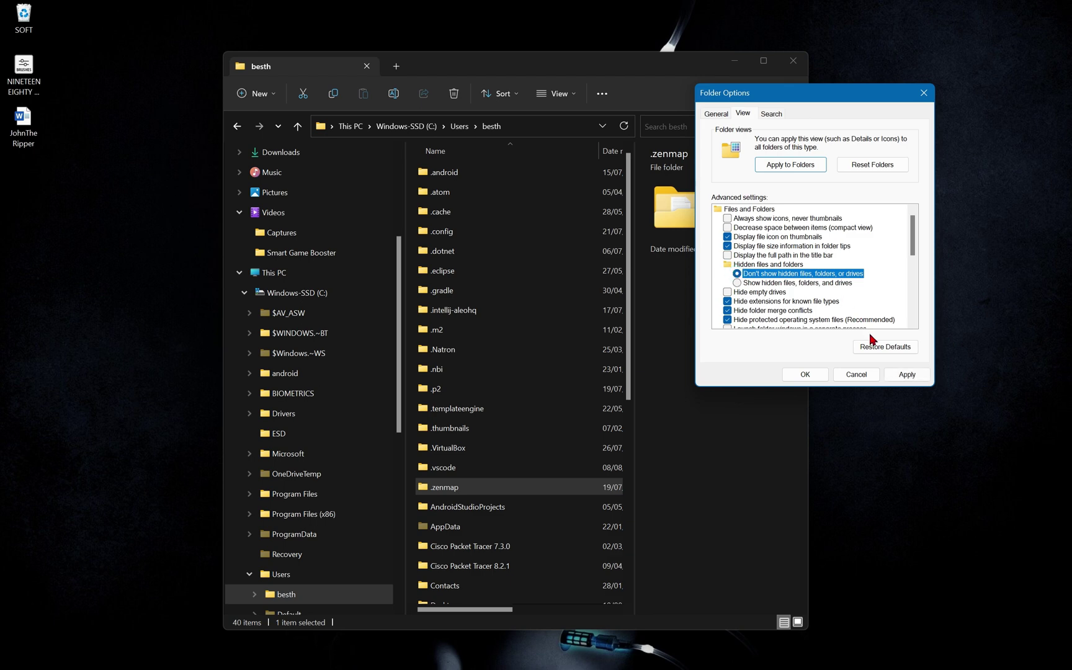
pyautogui.click(905, 374)
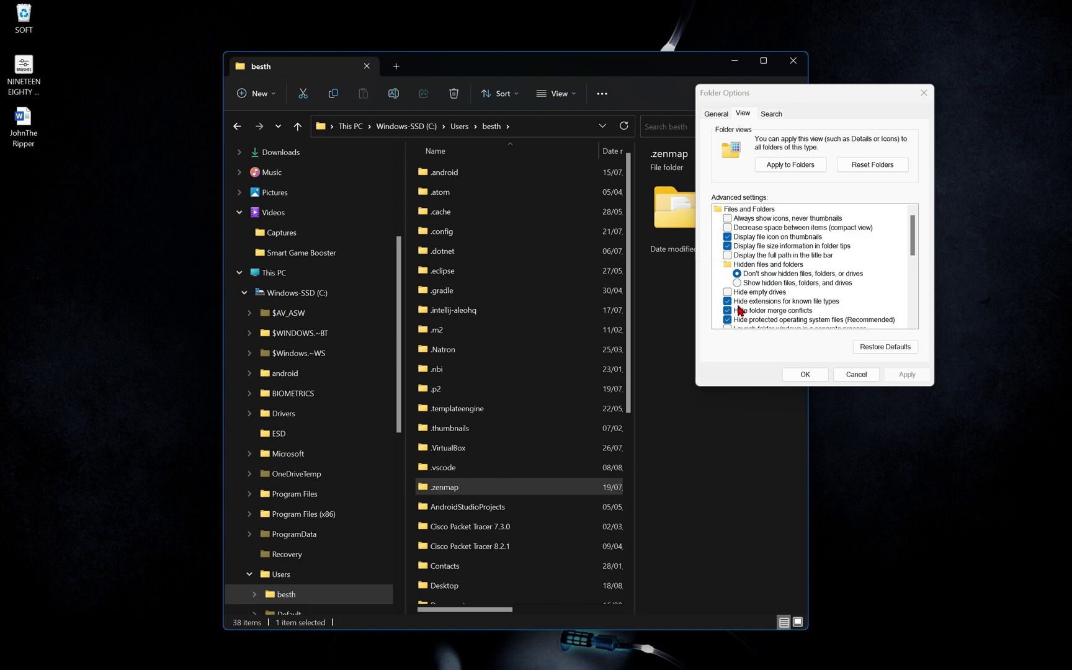
pyautogui.click(737, 283)
pyautogui.click(919, 374)
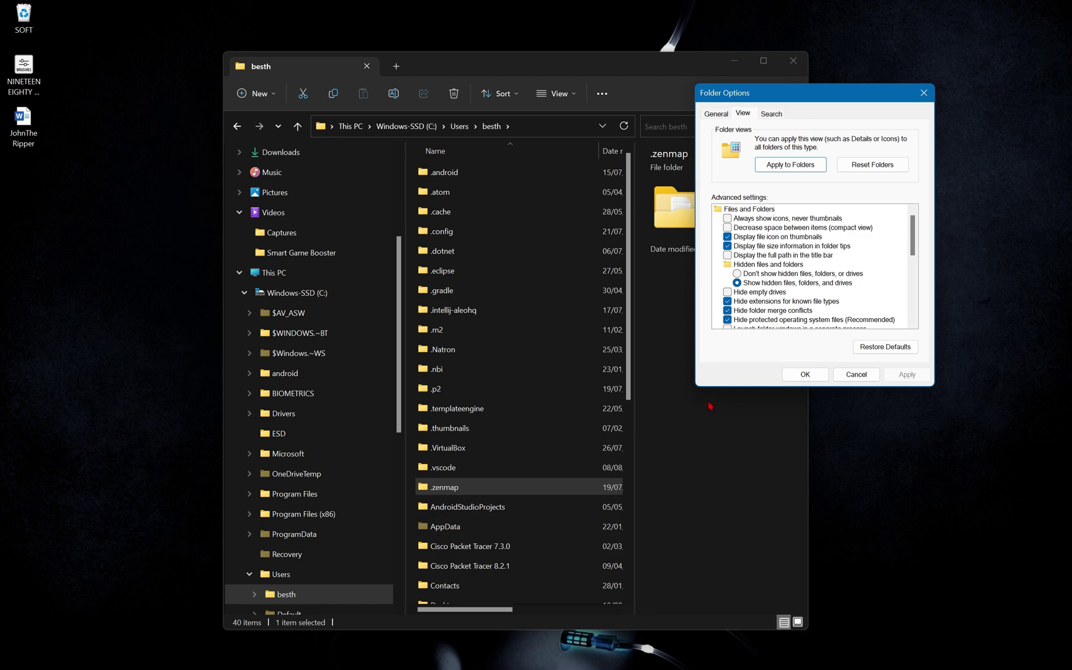
pyautogui.click(805, 375)
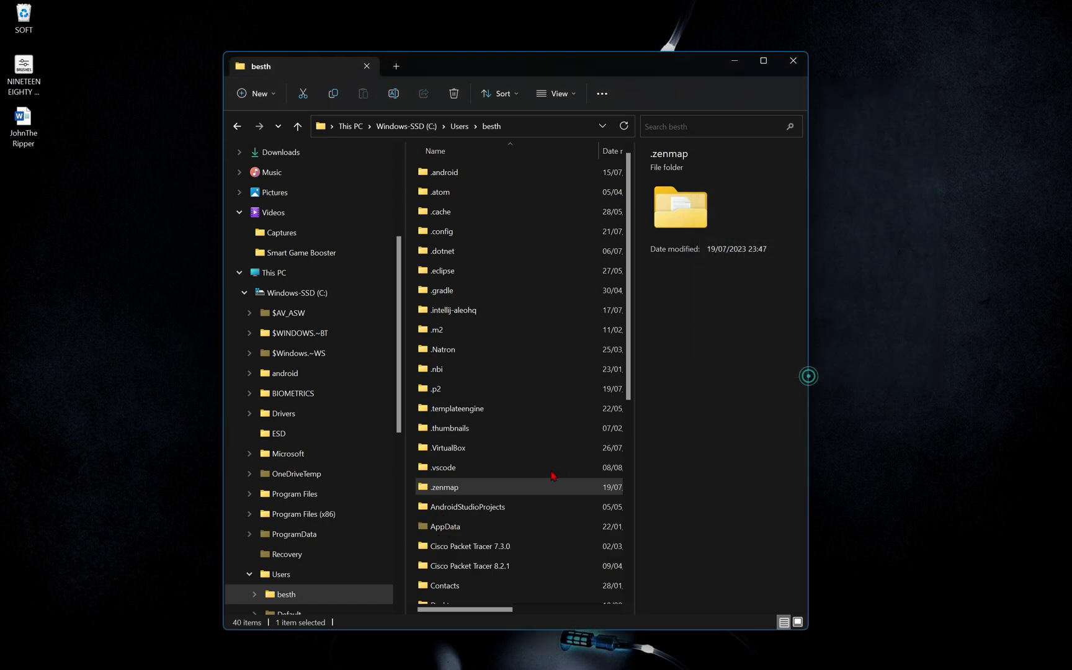
# Open the AppData folder, revealing Local, LocalLow and Roaming
pyautogui.click(551, 471)
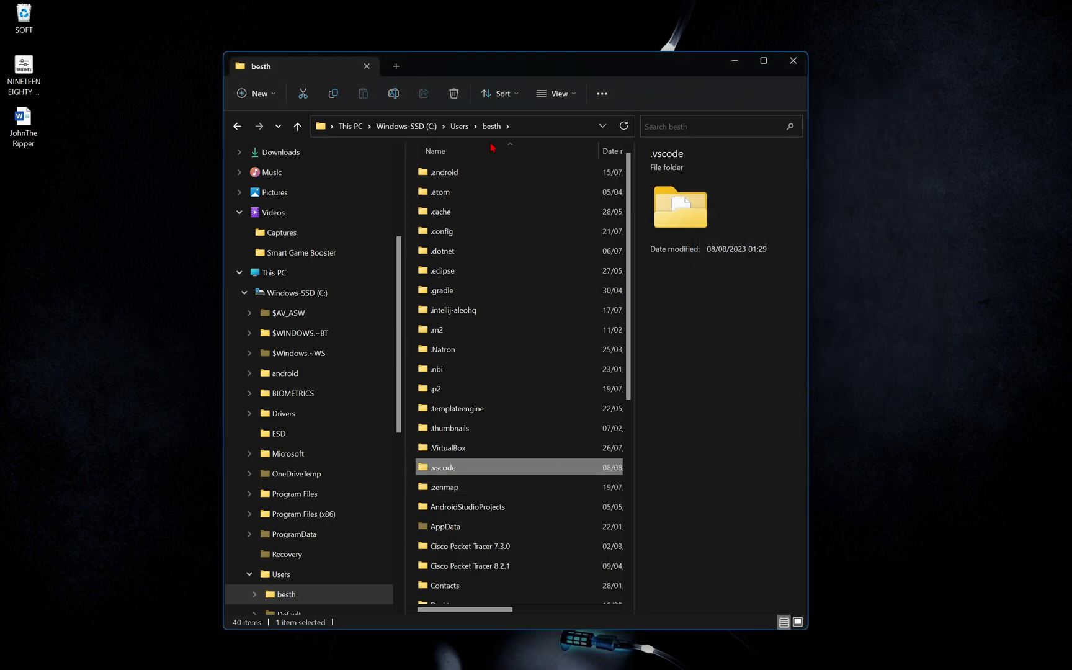
pyautogui.click(452, 531)
pyautogui.doubleClick(452, 531)
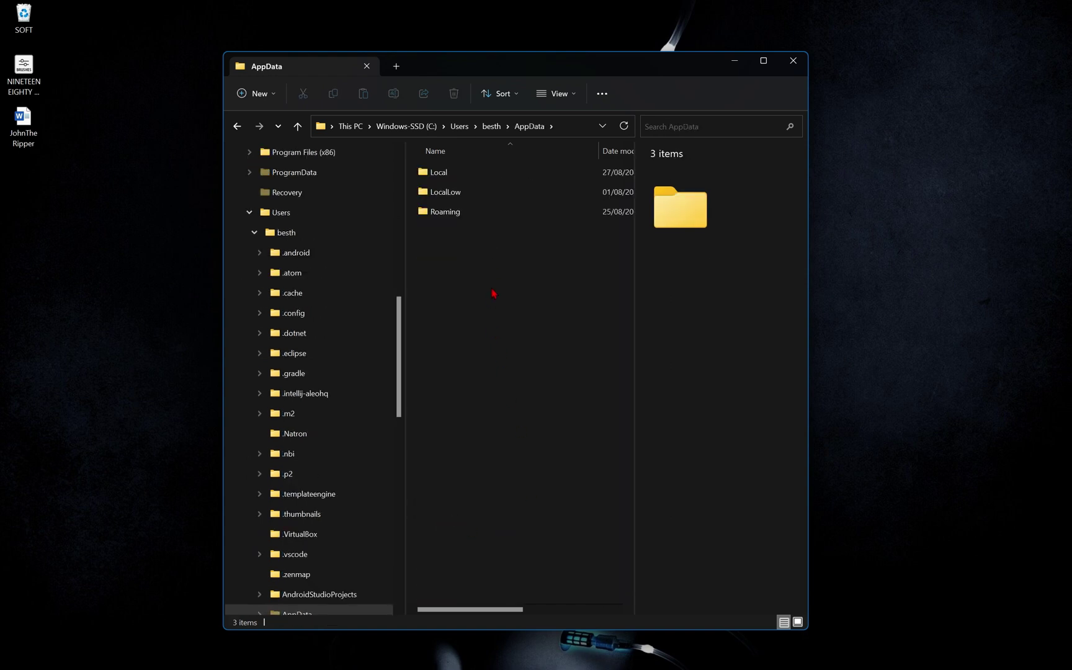
pyautogui.click(487, 211)
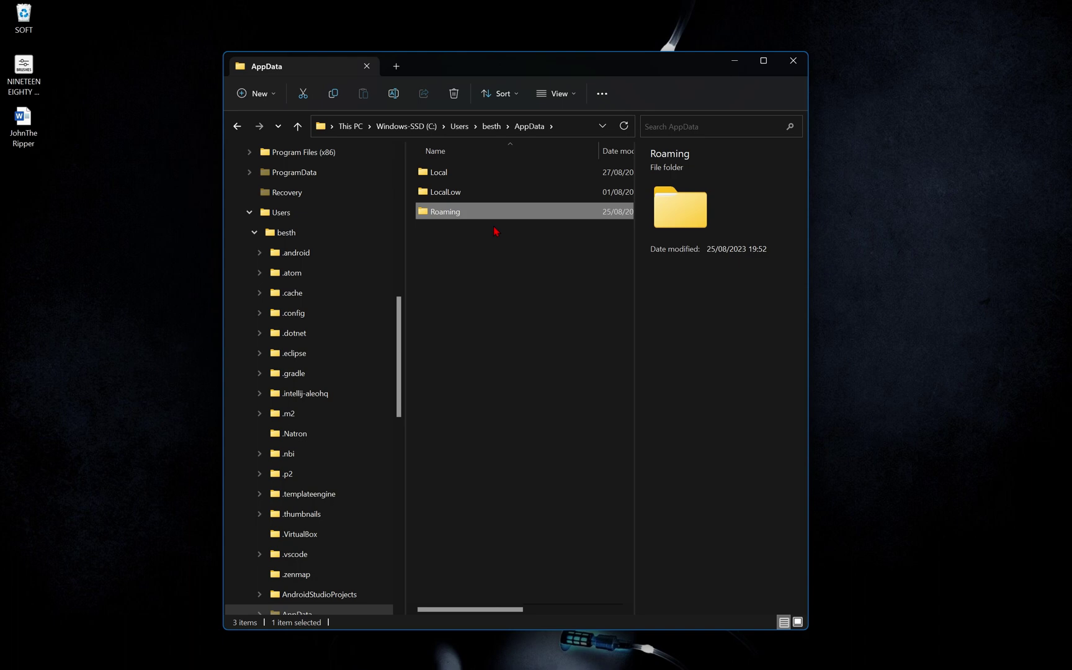
# Check the View settings in Folder Options for showing hidden files and confirm with OK
pyautogui.click(607, 101)
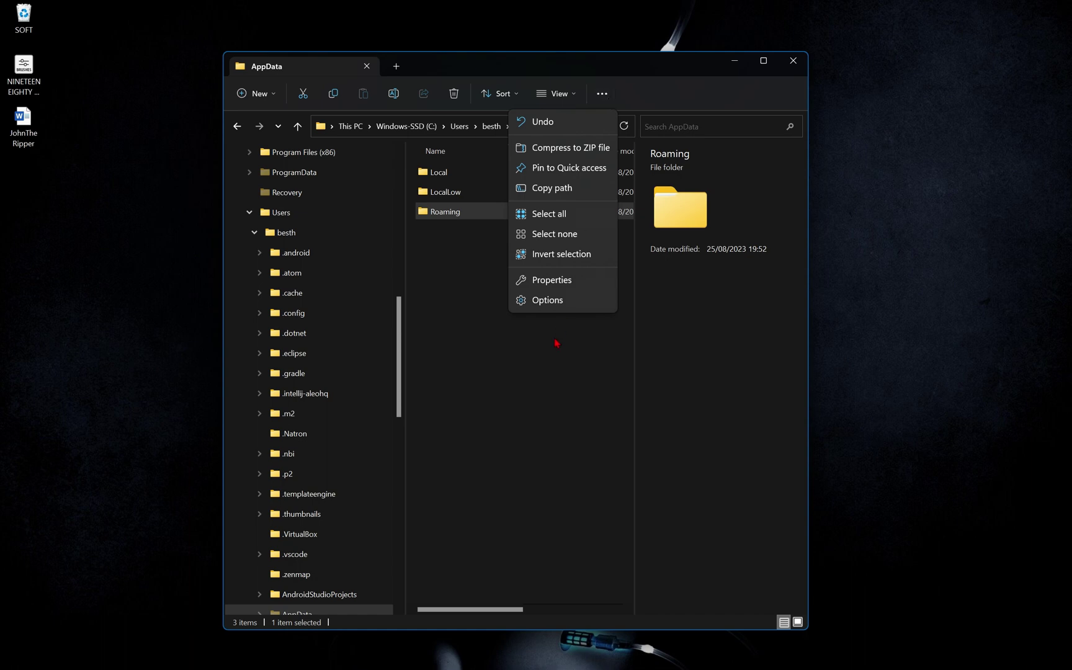
pyautogui.click(553, 304)
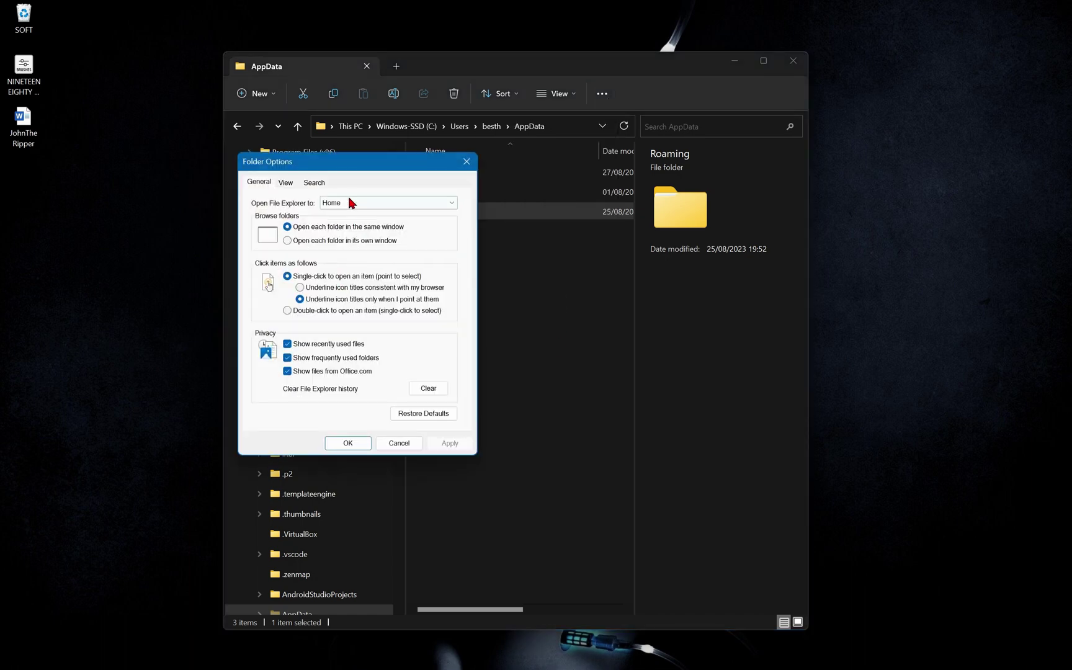
pyautogui.moveTo(348, 163); pyautogui.dragTo(747, 147)
pyautogui.click(688, 167)
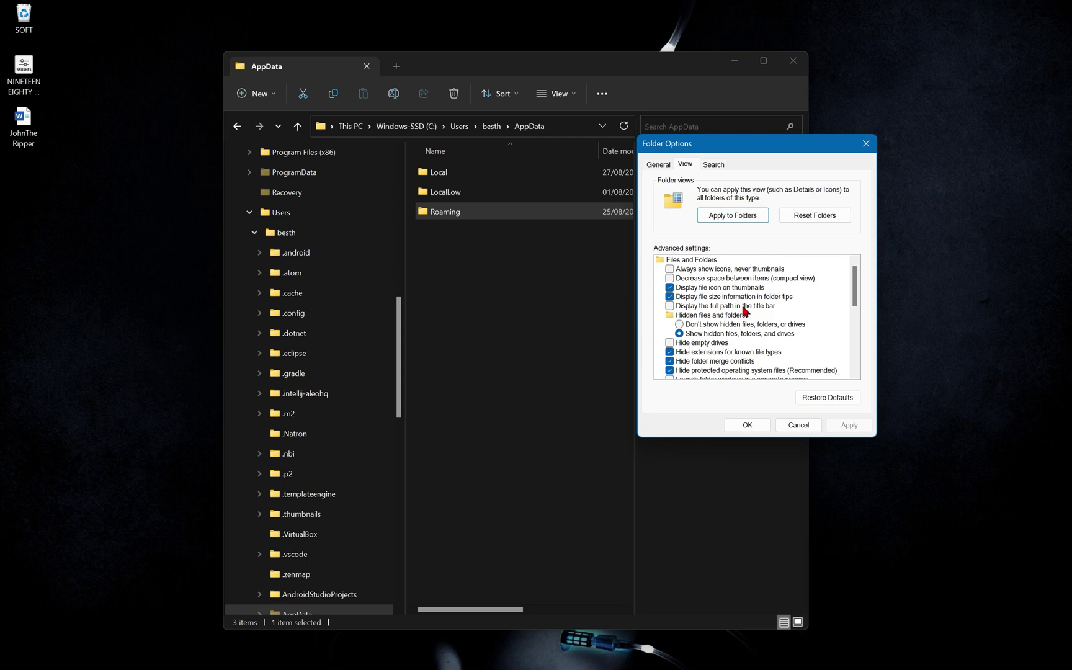
pyautogui.click(747, 426)
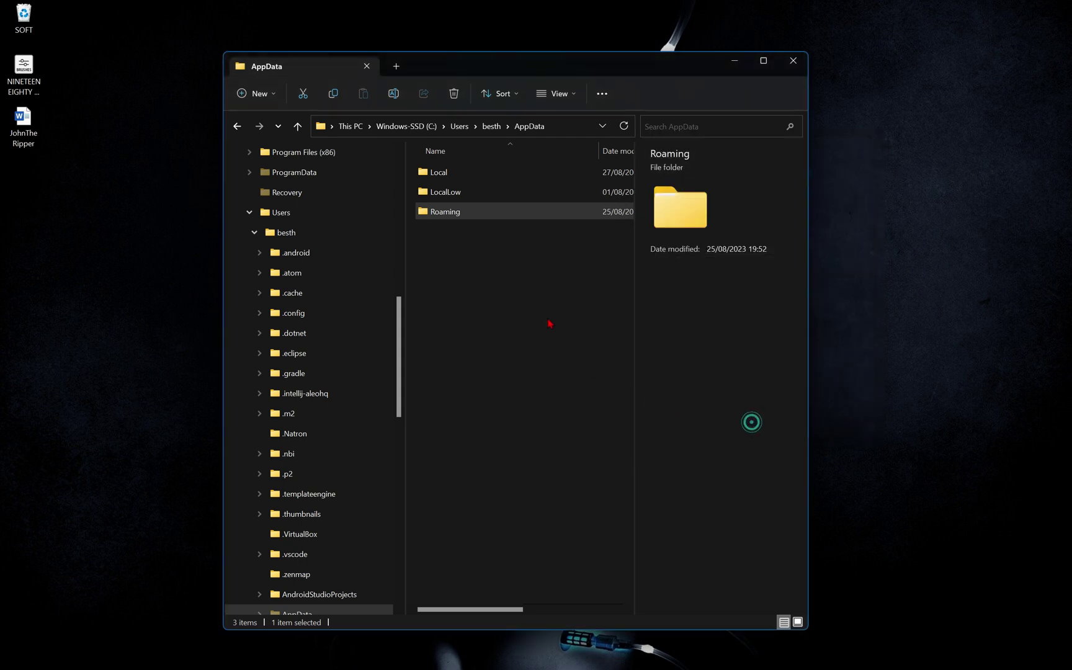
# Open Roaming, then the Adobe folder with its 42 items
pyautogui.click(467, 212)
pyautogui.moveTo(461, 181)
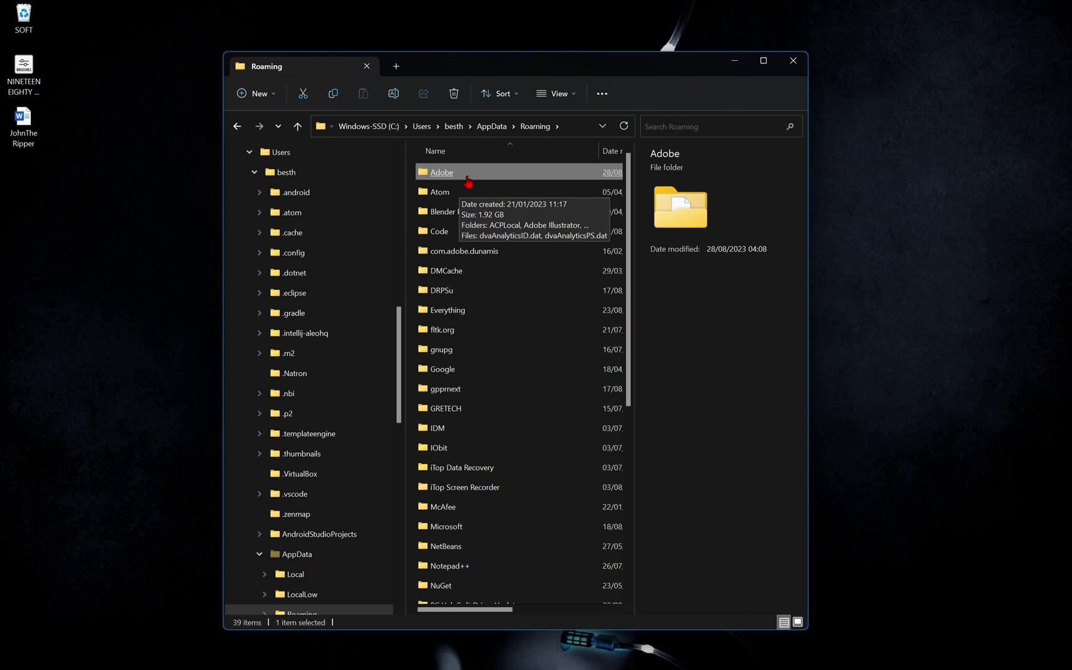
pyautogui.click(468, 181)
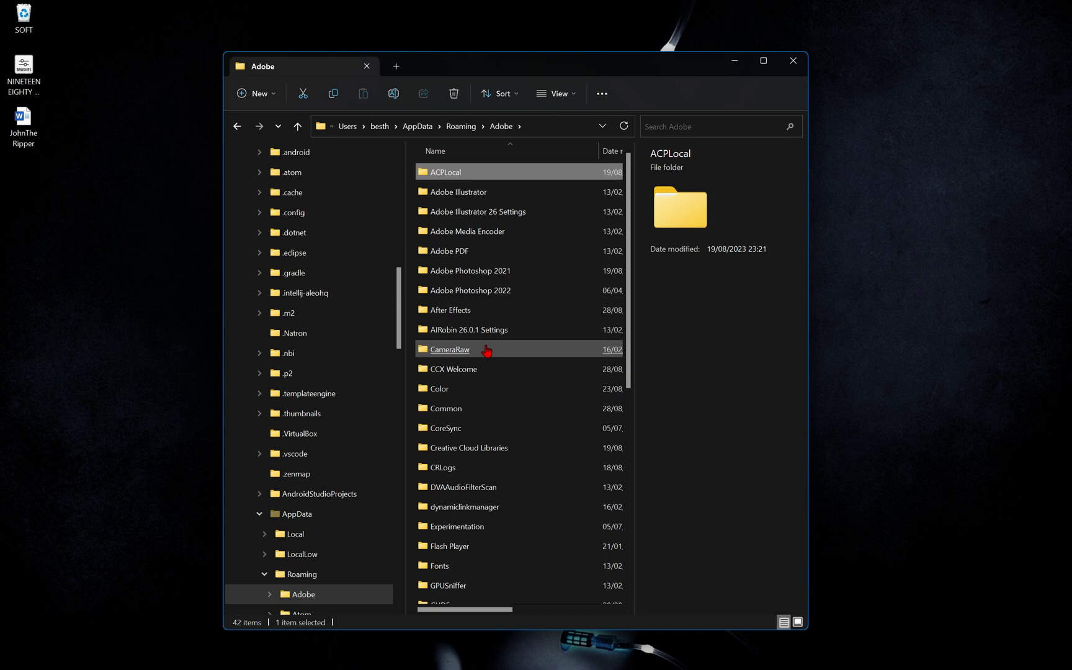
pyautogui.moveTo(484, 349)
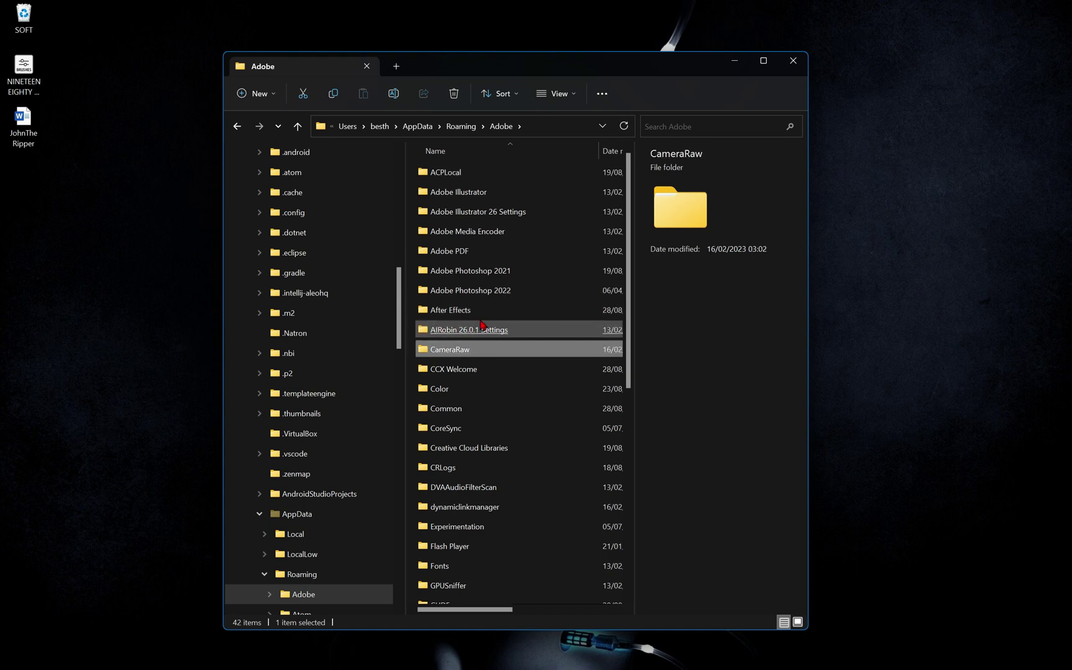
pyautogui.moveTo(459, 291)
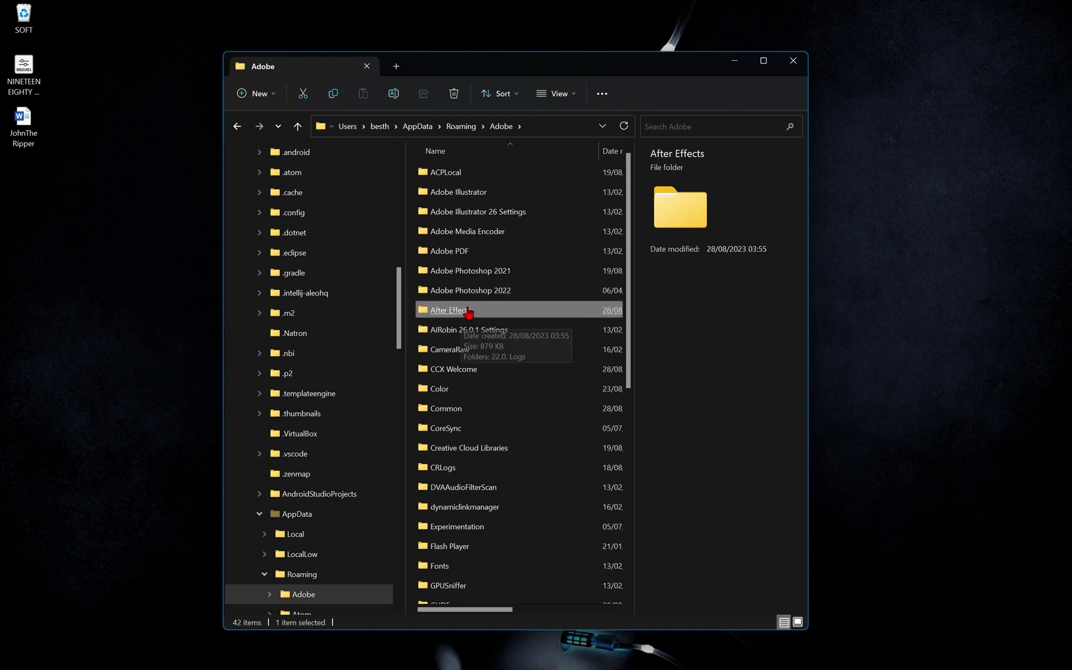
pyautogui.moveTo(462, 197)
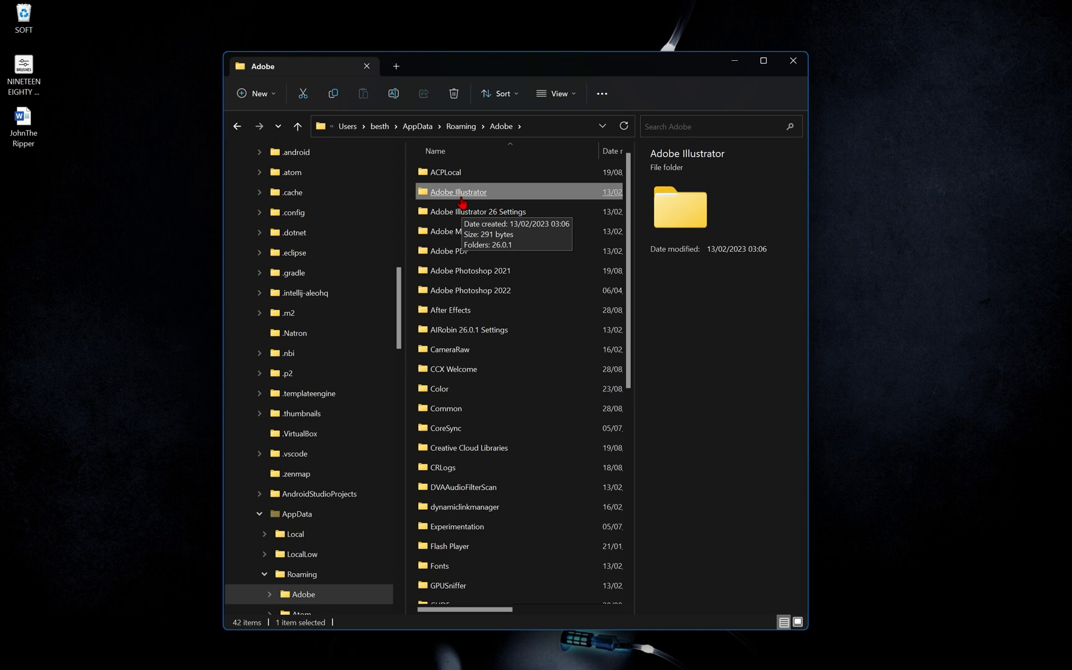
# Select the After Effects settings folder and start renaming it
pyautogui.click(479, 211)
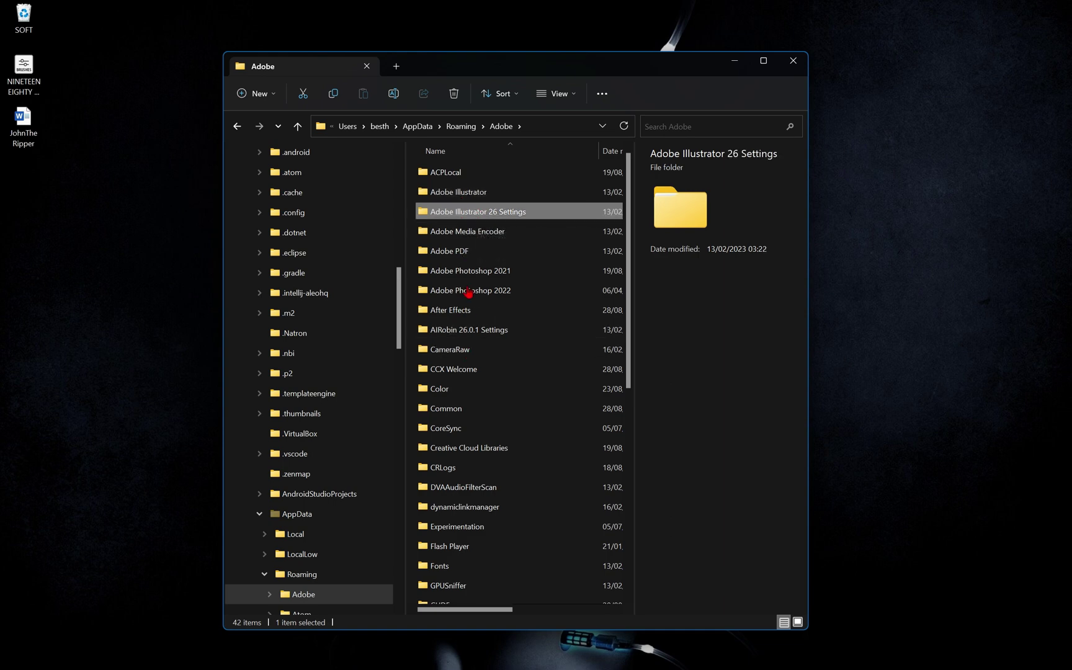
pyautogui.click(512, 409)
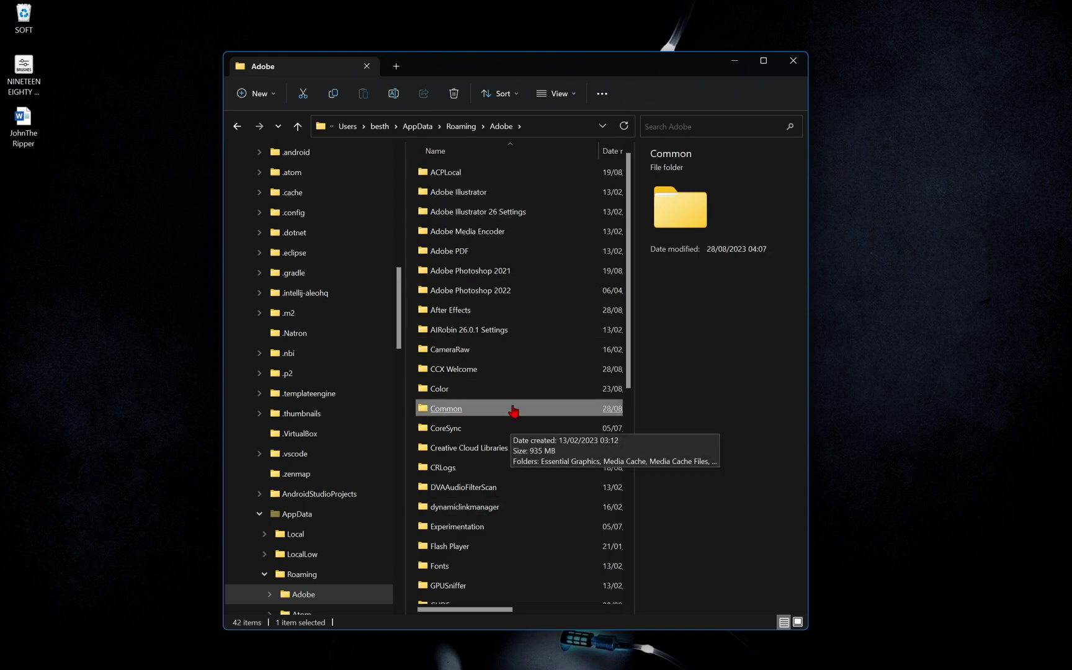
pyautogui.click(489, 389)
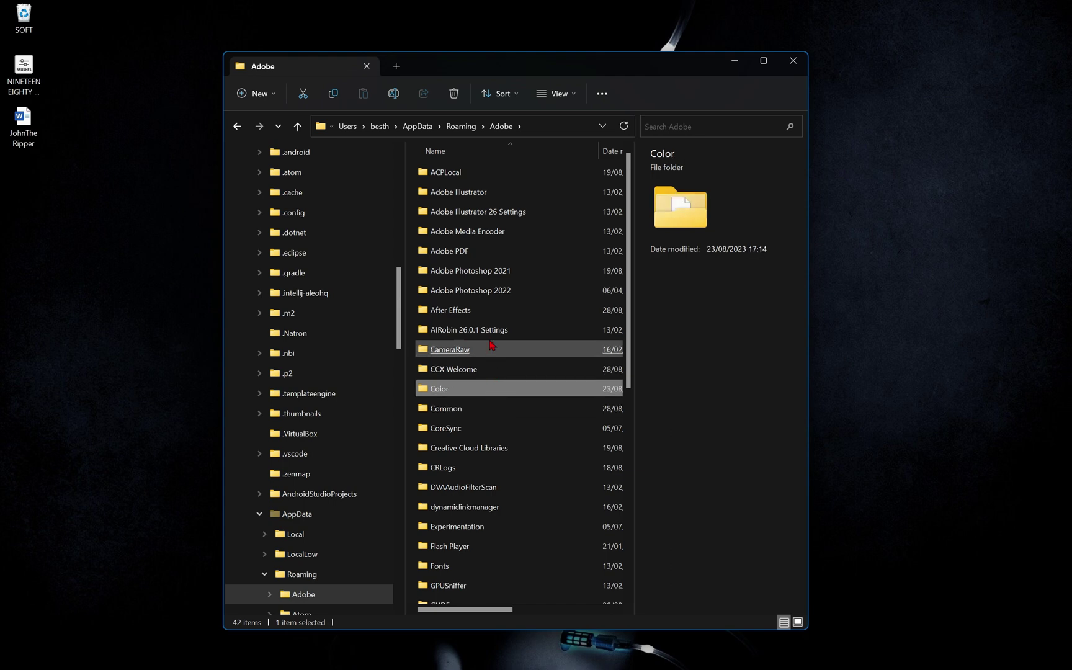
pyautogui.click(478, 312)
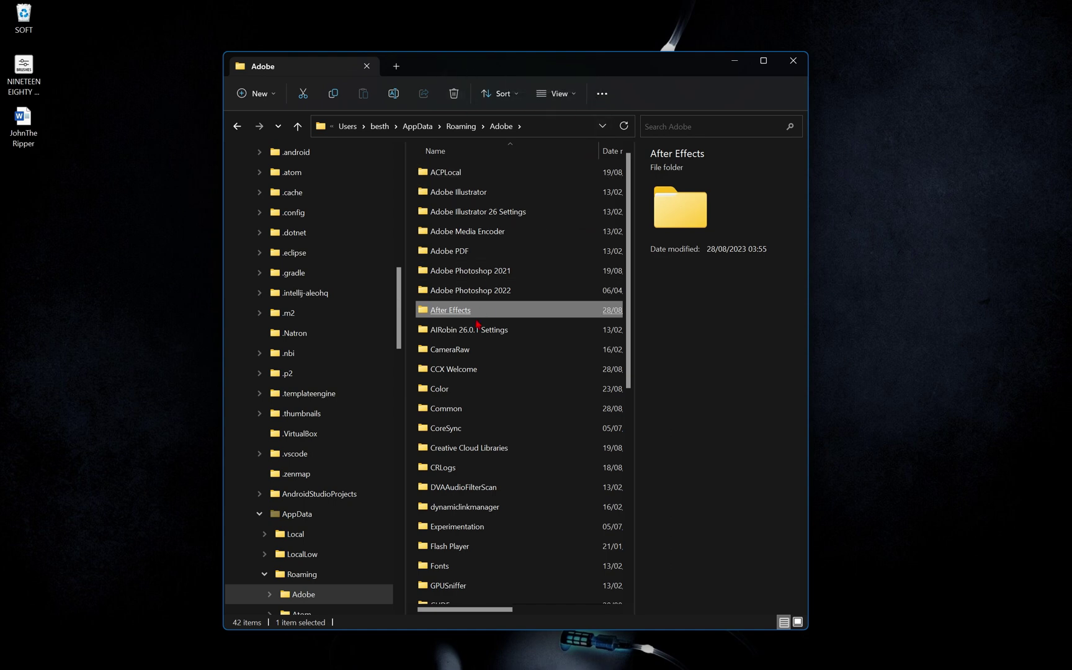
pyautogui.moveTo(480, 316)
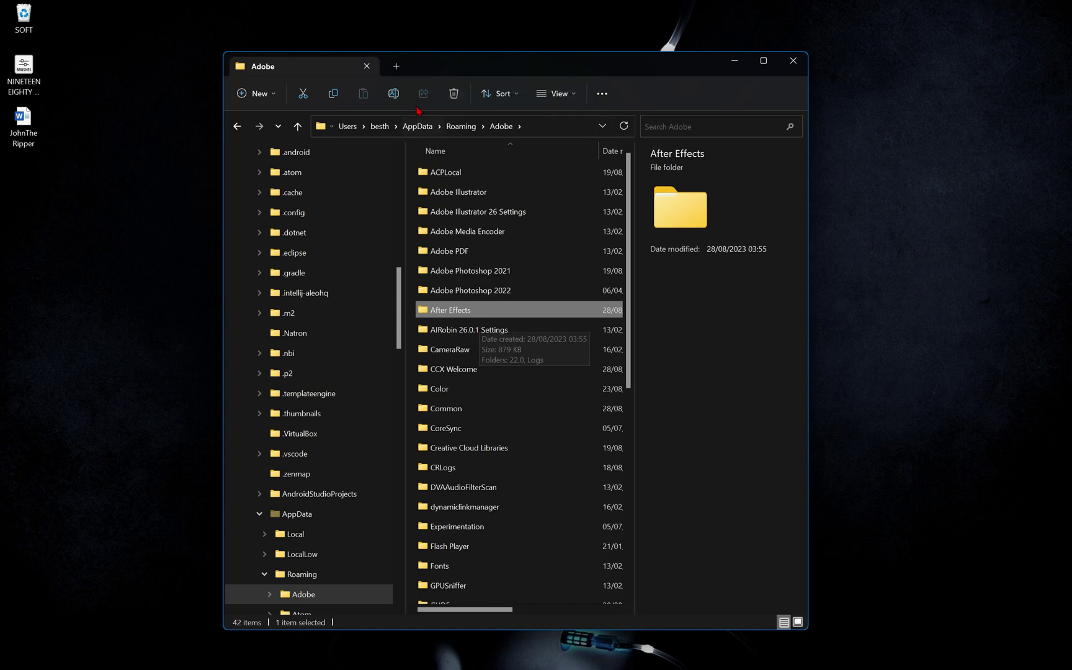
pyautogui.click(393, 93)
# Rename the After Effects folder to 'After Effects.new' and refresh the desktop
pyautogui.click(481, 309)
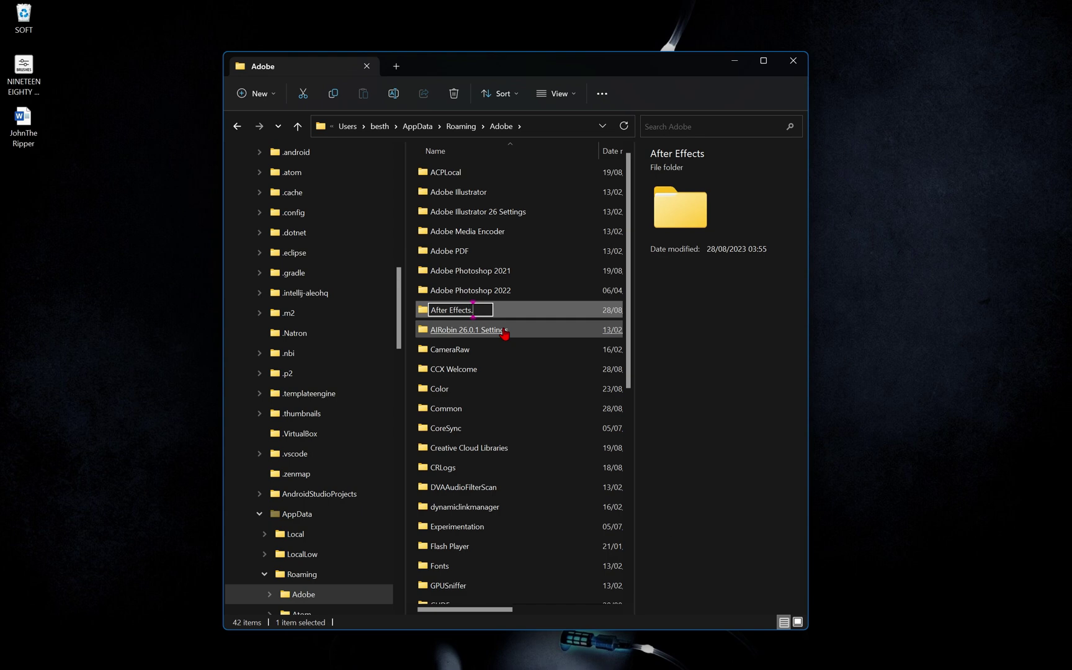
pyautogui.write('o')
pyautogui.write('ne')
pyautogui.write('new')
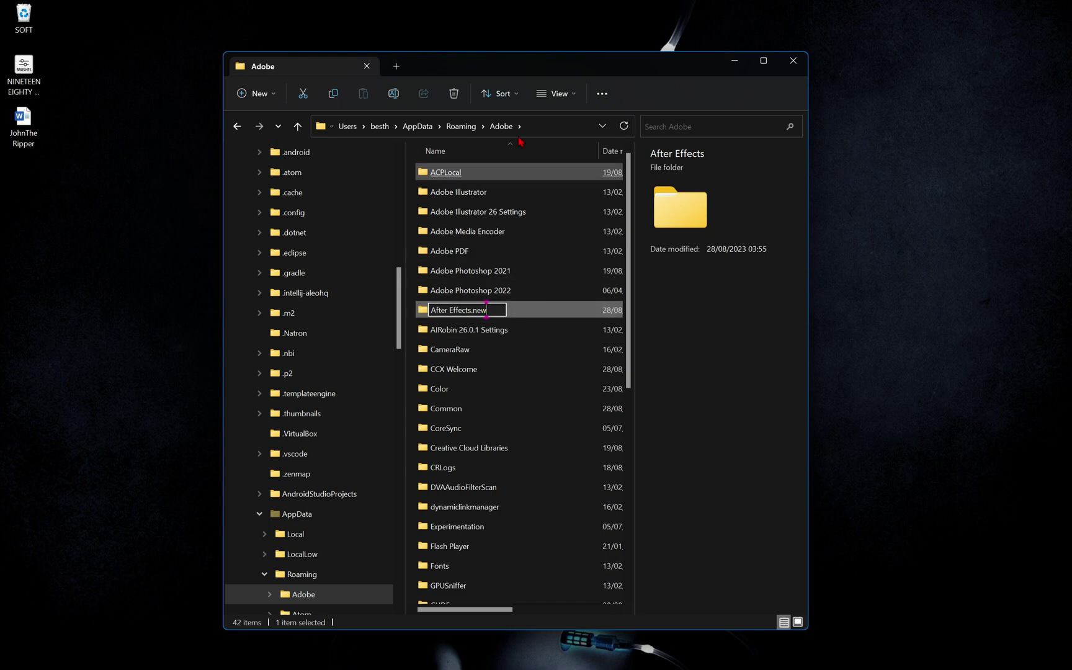
pyautogui.click(713, 331)
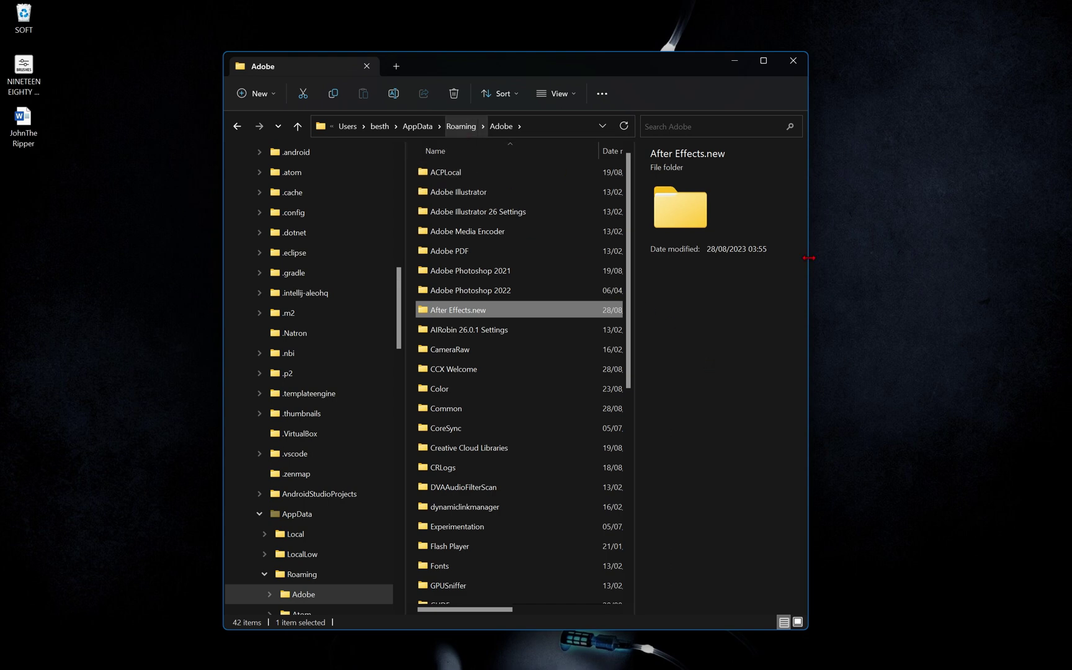
pyautogui.rightClick(853, 175)
pyautogui.click(902, 224)
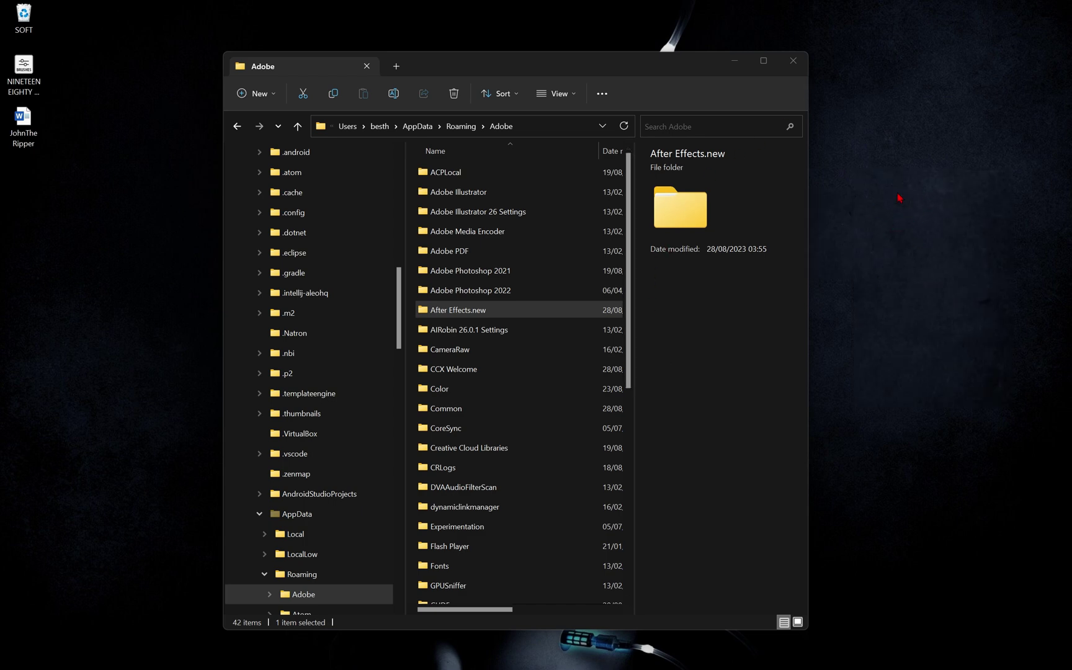
# Close the Adobe folder window and open the Temp folder with Win+R %temp%
pyautogui.rightClick(892, 96)
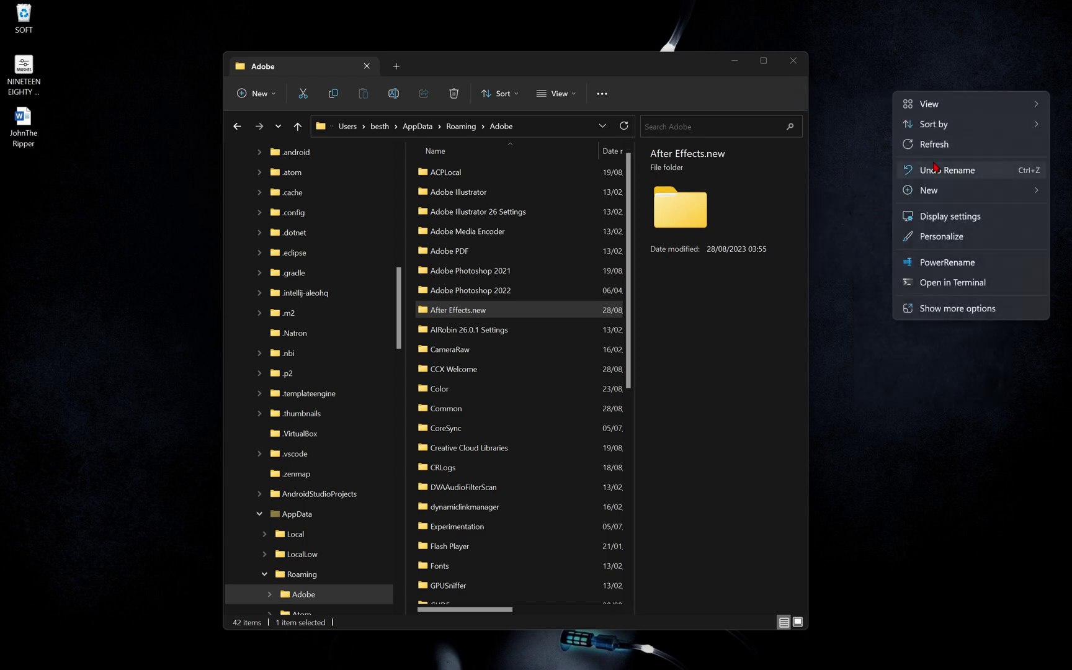
pyautogui.click(924, 146)
pyautogui.click(793, 60)
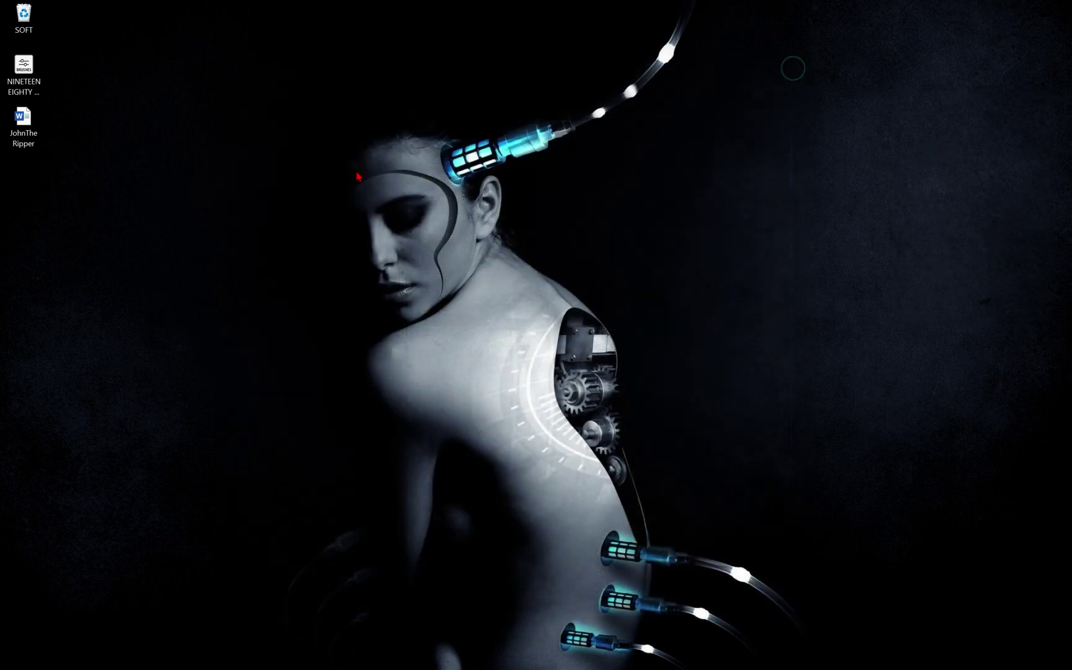
pyautogui.press('super+r')
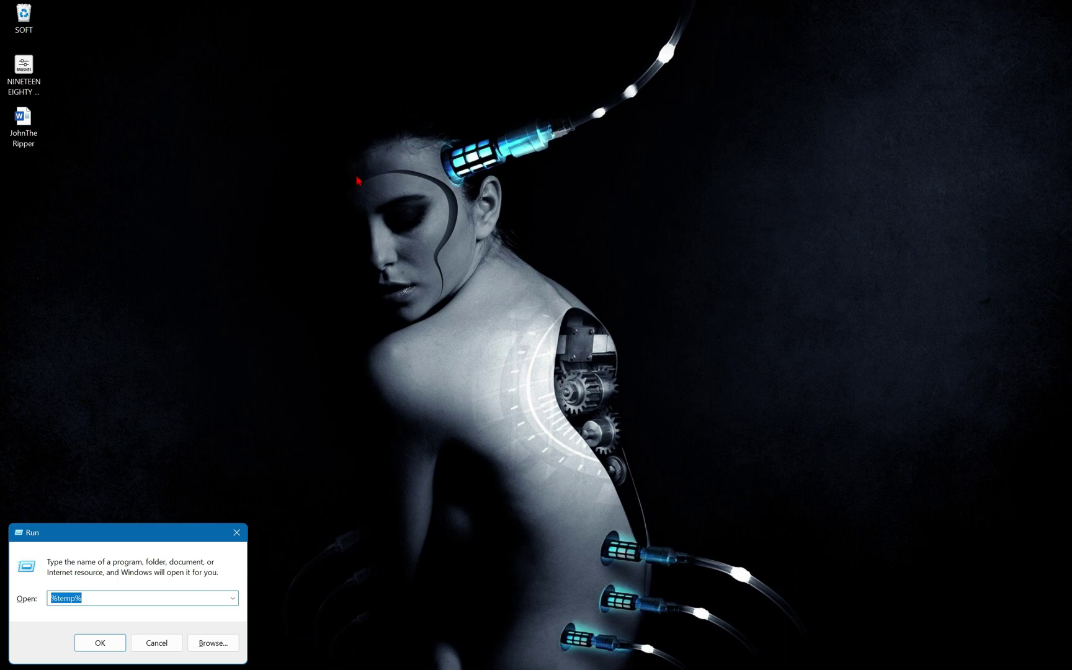
pyautogui.press('Return')
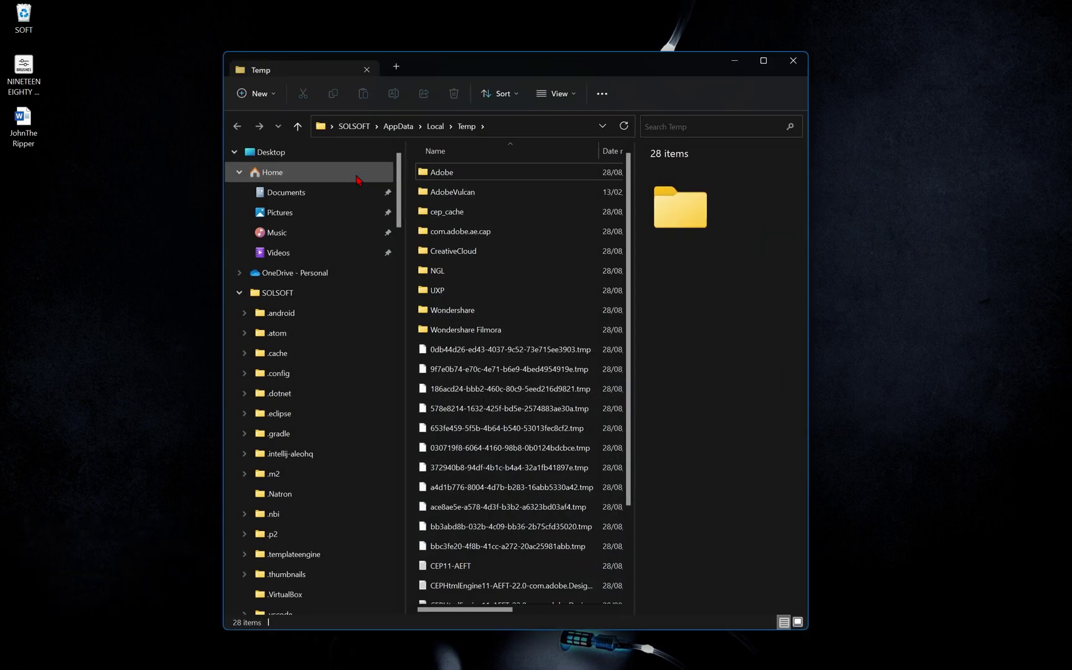
# Delete all Temp contents, skipping every in-use item, leaving 17 items
pyautogui.click(464, 412)
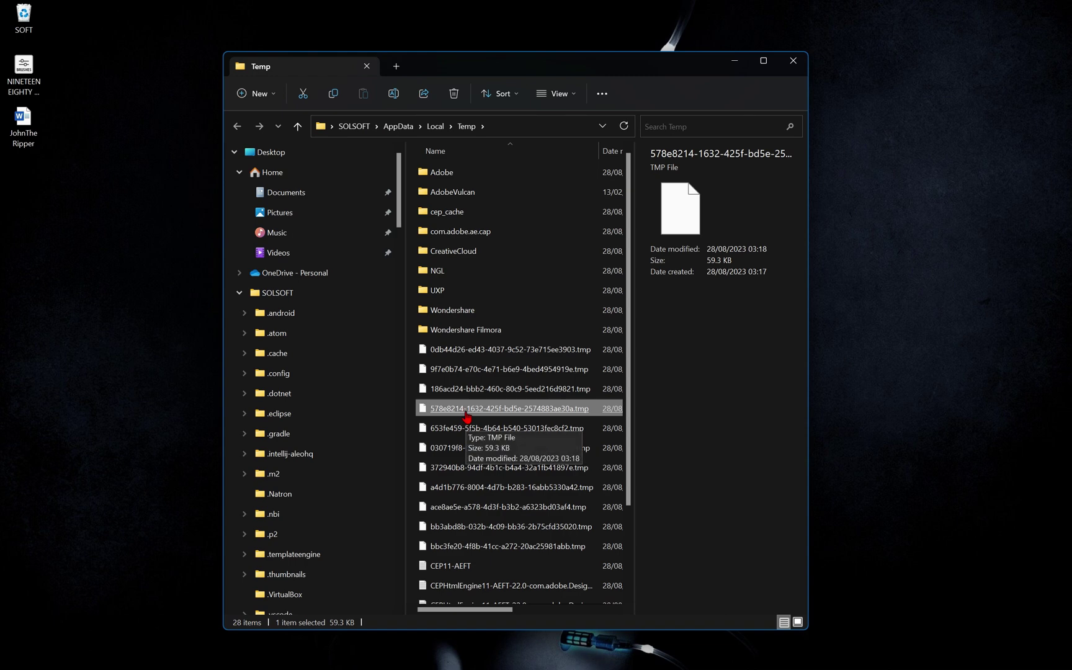
pyautogui.hotkey('ctrl', 'a')
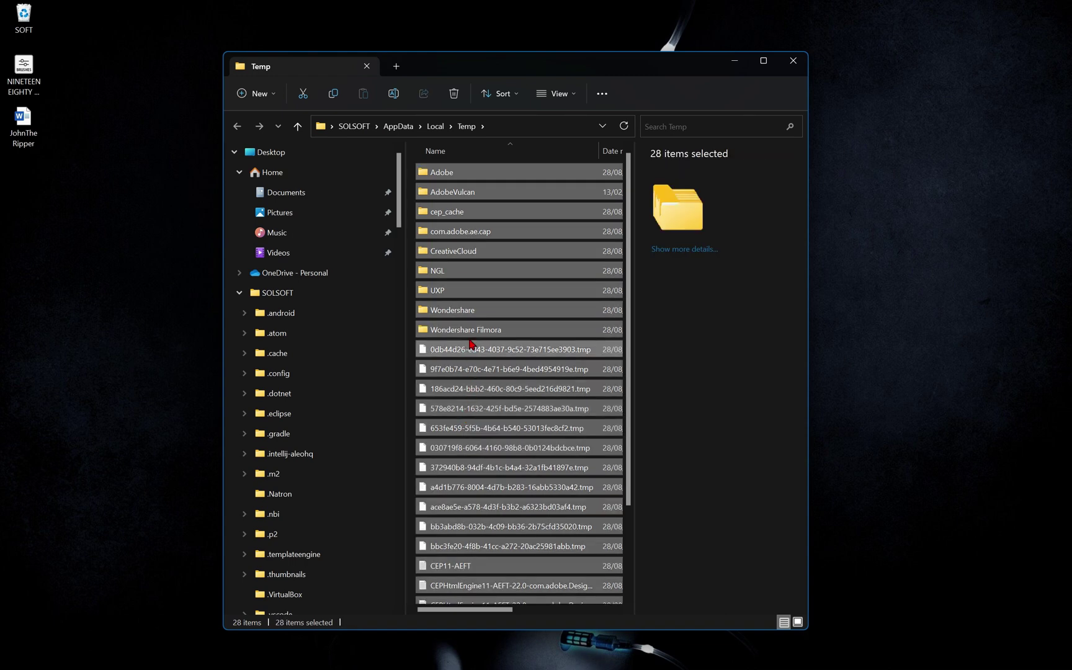
pyautogui.click(453, 93)
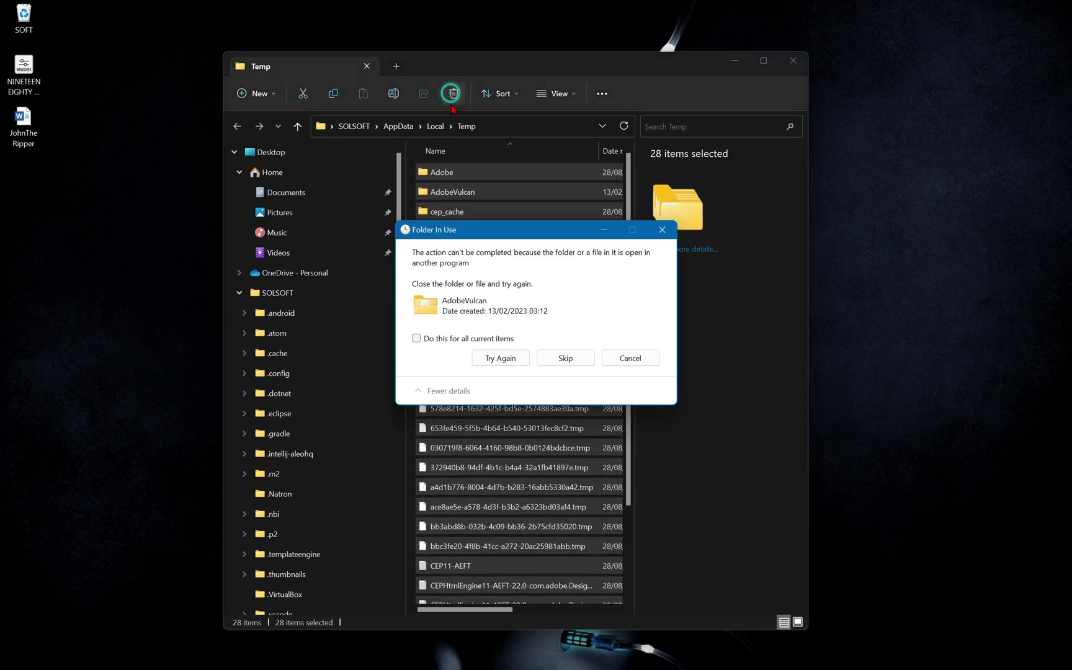
pyautogui.click(471, 338)
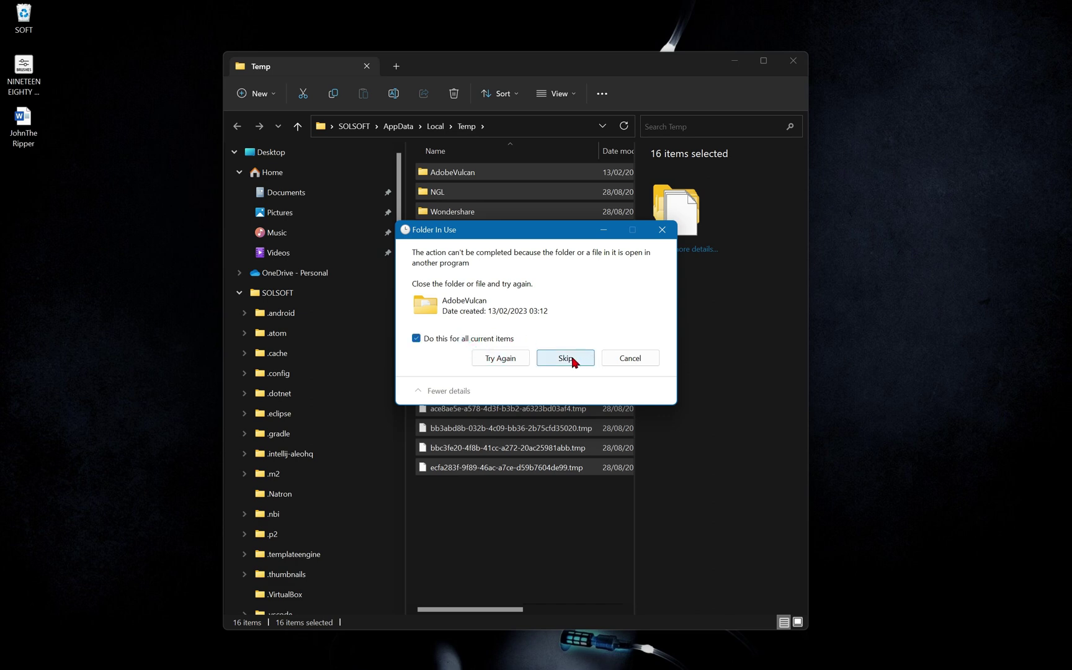
pyautogui.click(566, 359)
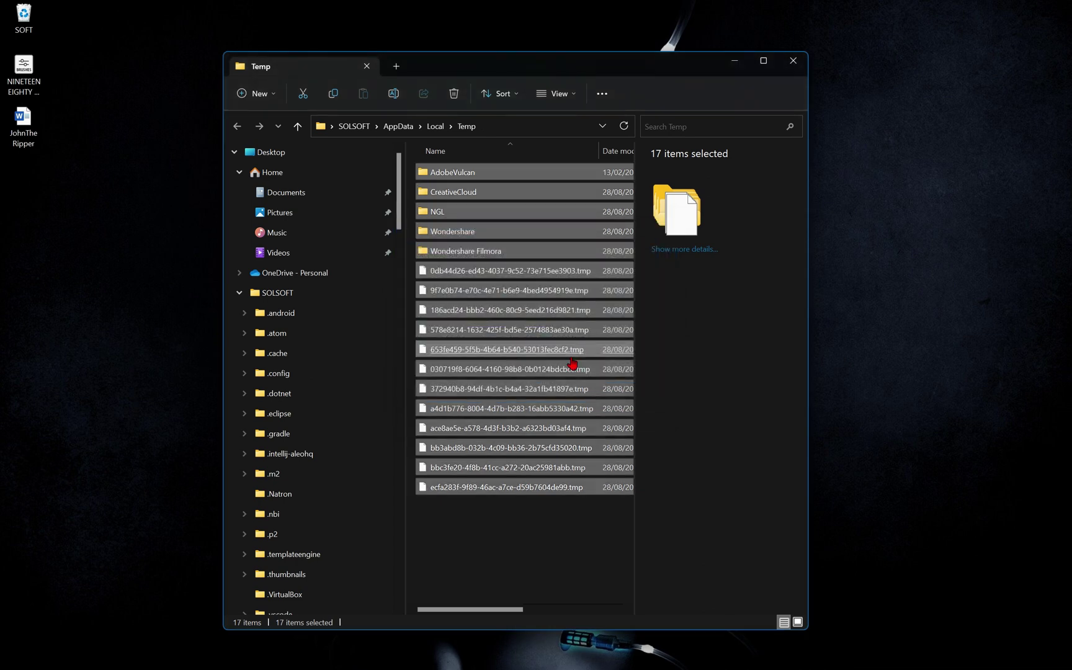
# Refresh the desktop repeatedly while repositioning the Temp folder window
pyautogui.rightClick(882, 7)
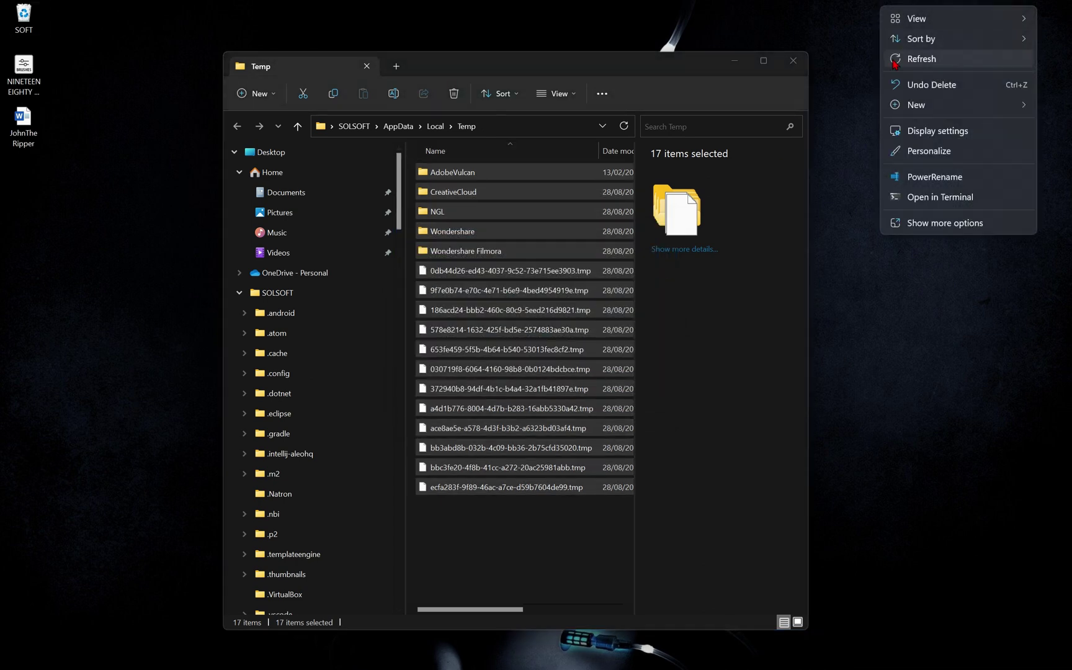
pyautogui.click(921, 59)
pyautogui.rightClick(881, 8)
pyautogui.click(916, 19)
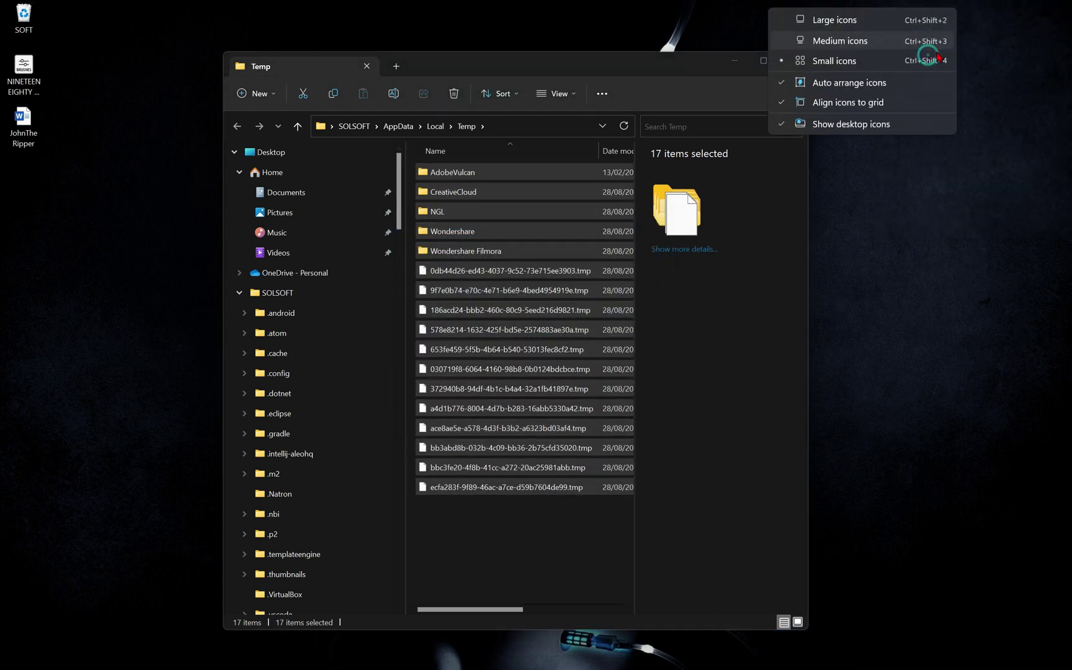
pyautogui.rightClick(958, 160)
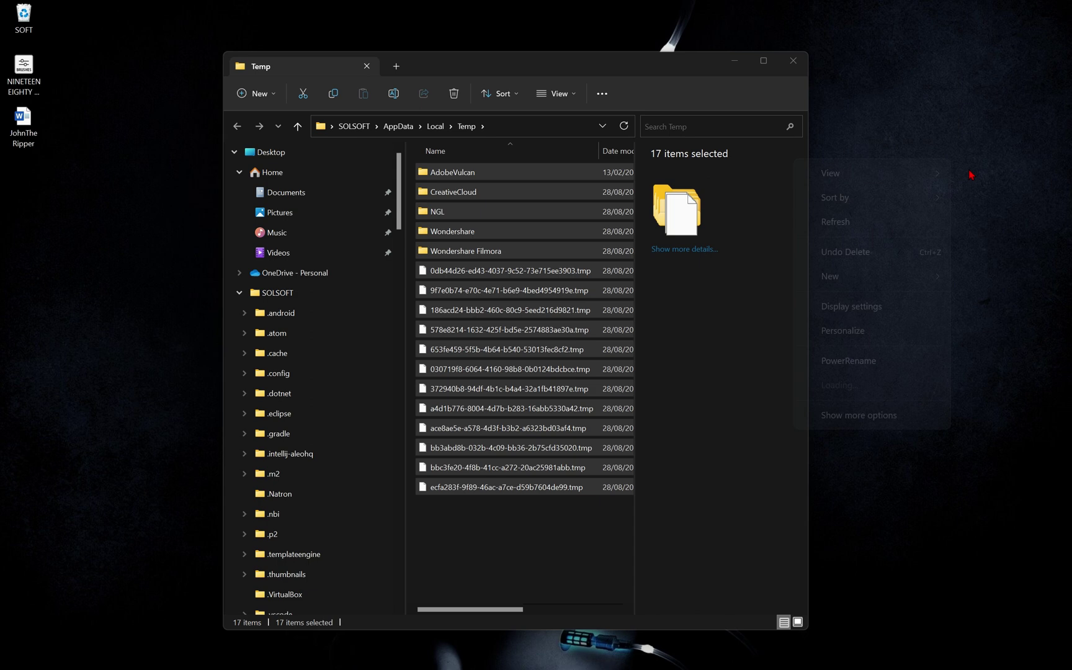
pyautogui.click(860, 219)
pyautogui.rightClick(902, 35)
pyautogui.click(928, 92)
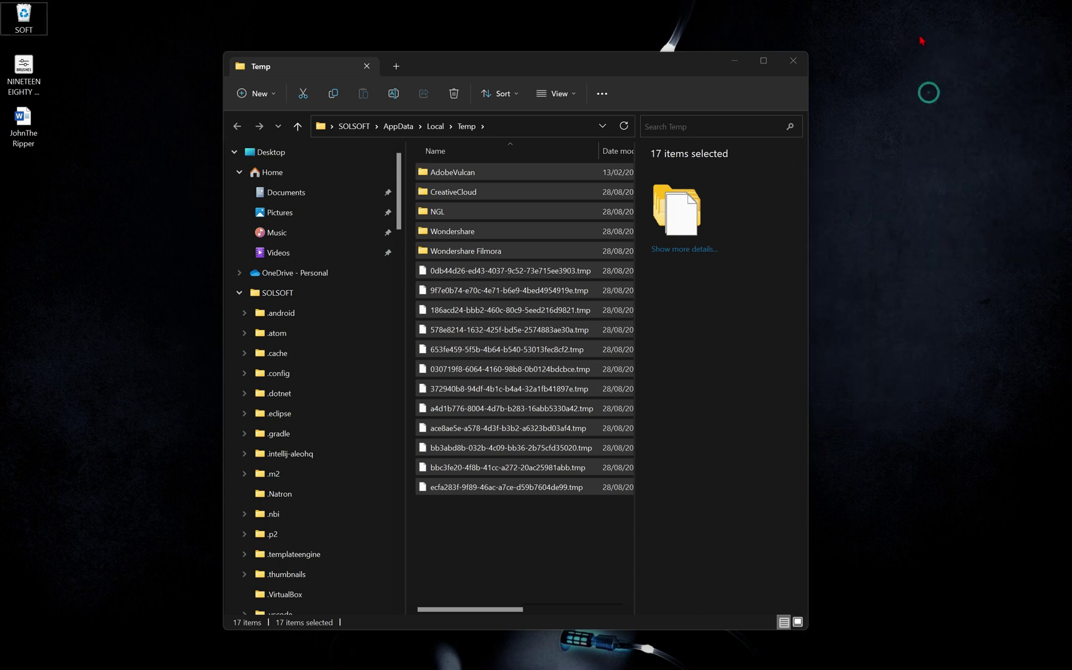
pyautogui.rightClick(920, 37)
pyautogui.click(861, 90)
pyautogui.rightClick(925, 38)
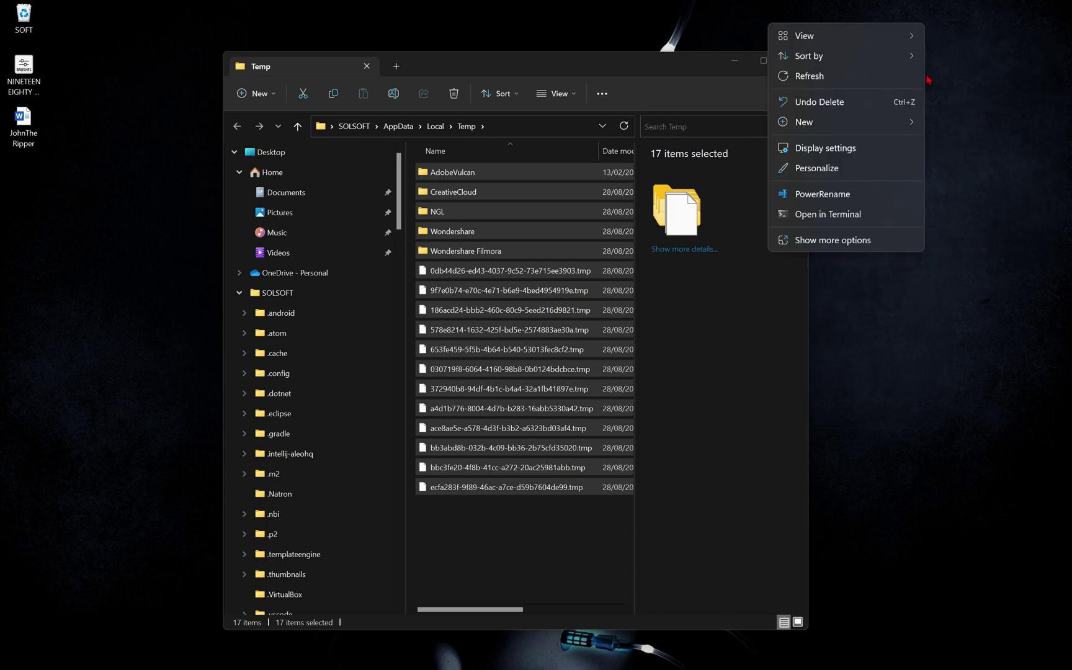
pyautogui.click(884, 78)
pyautogui.moveTo(642, 62); pyautogui.dragTo(595, 82)
pyautogui.rightClick(839, 52)
pyautogui.click(870, 100)
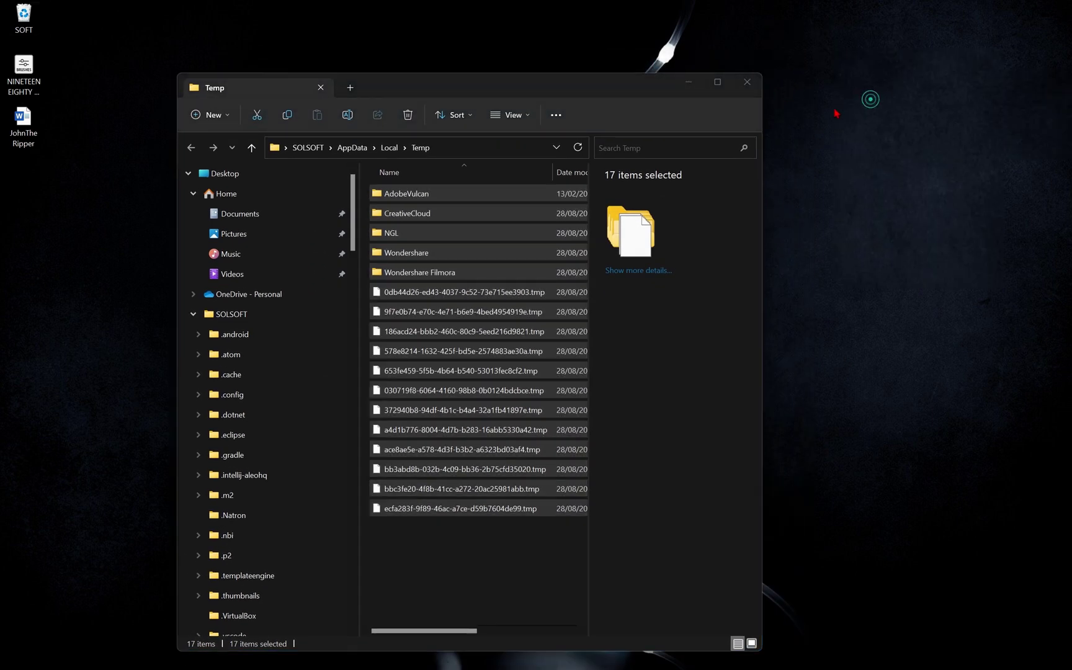
# Close the Temp window, restart Windows Explorer in Task Manager, then close Task Manager
pyautogui.click(748, 90)
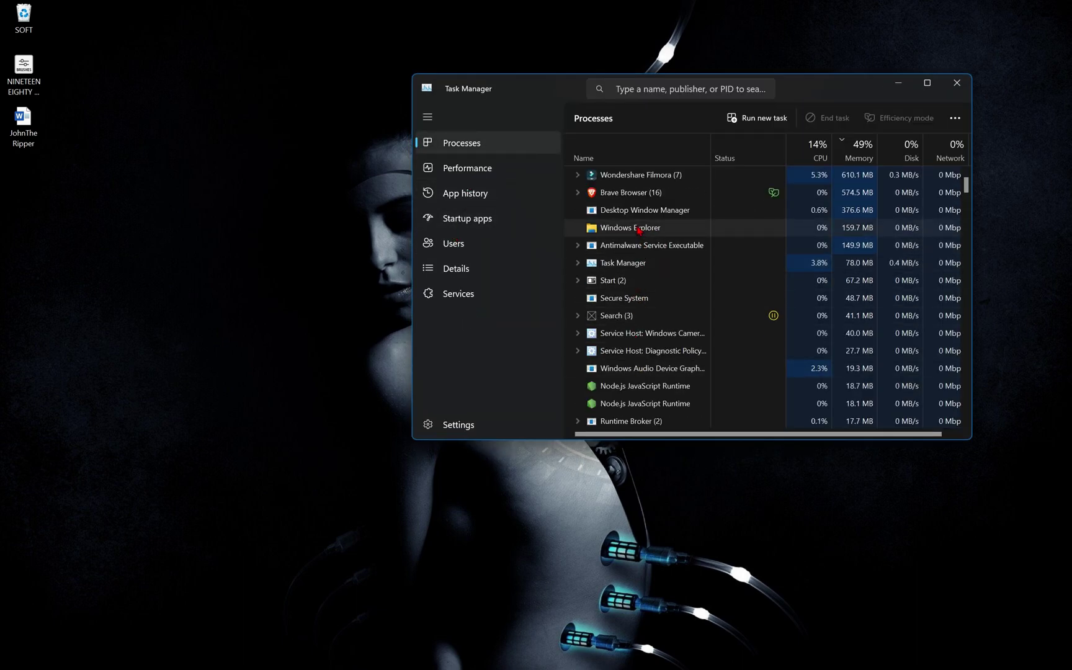
pyautogui.rightClick(639, 229)
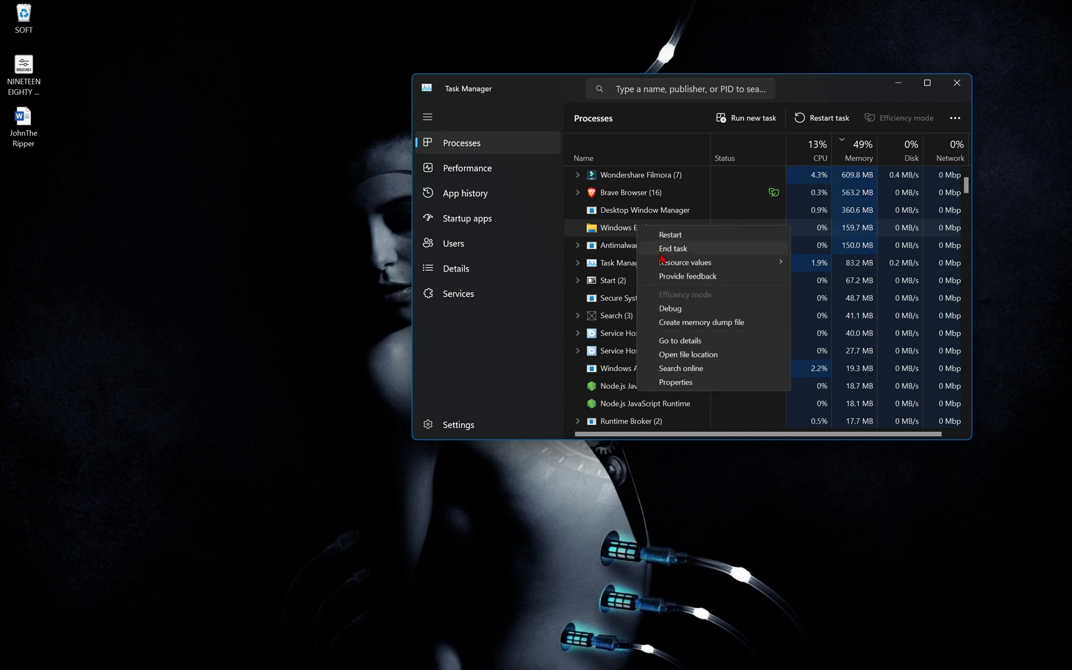
pyautogui.click(663, 234)
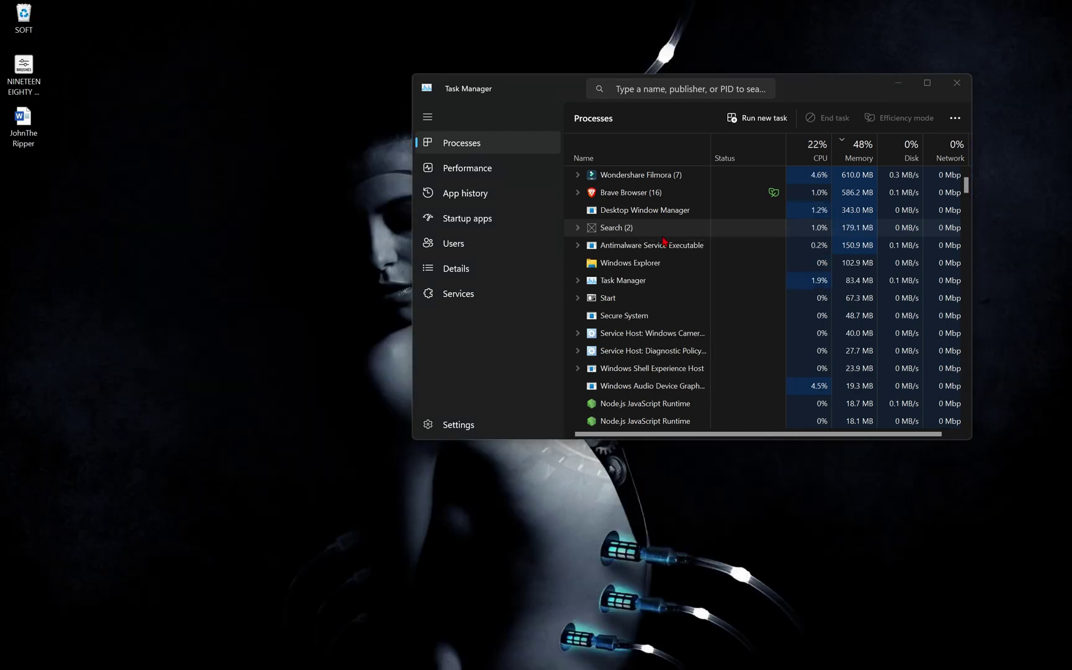
pyautogui.rightClick(632, 262)
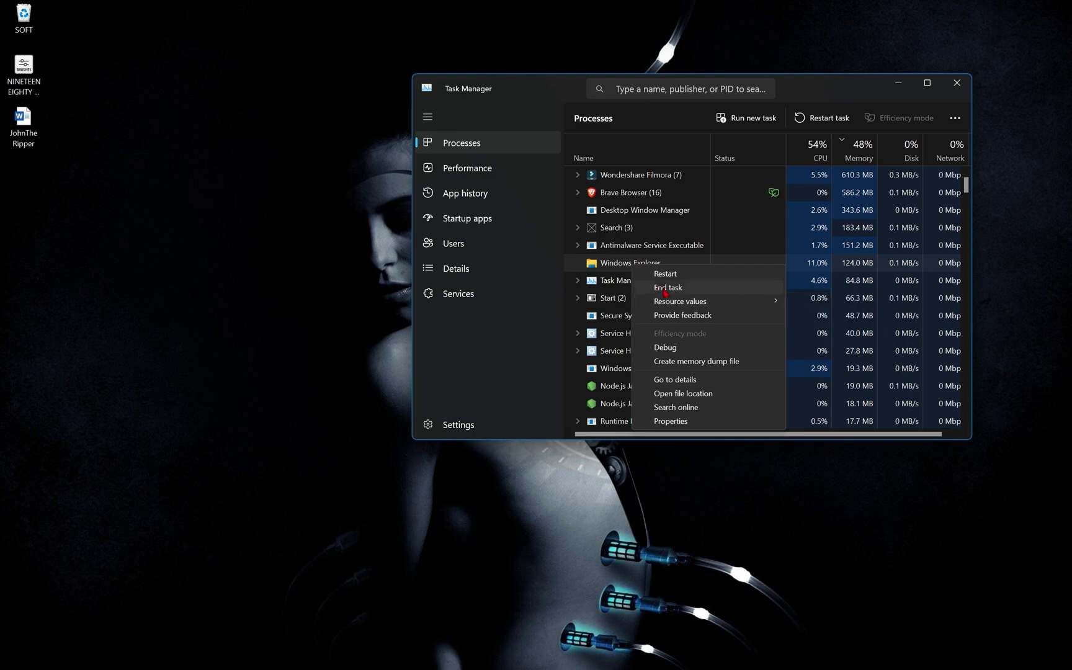
pyautogui.click(664, 276)
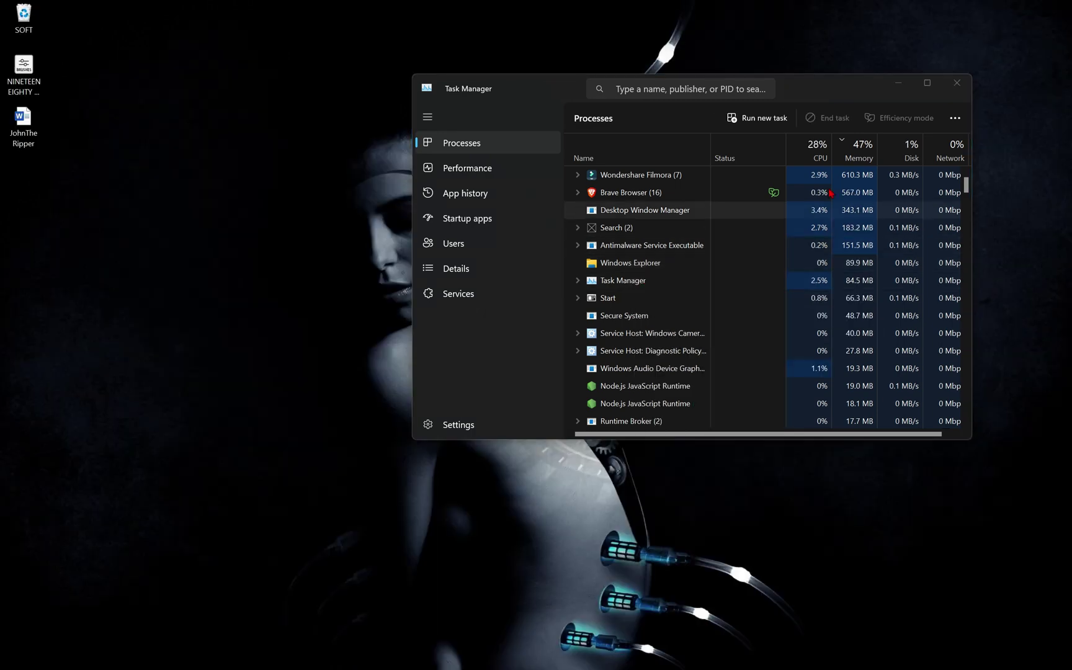
pyautogui.click(956, 83)
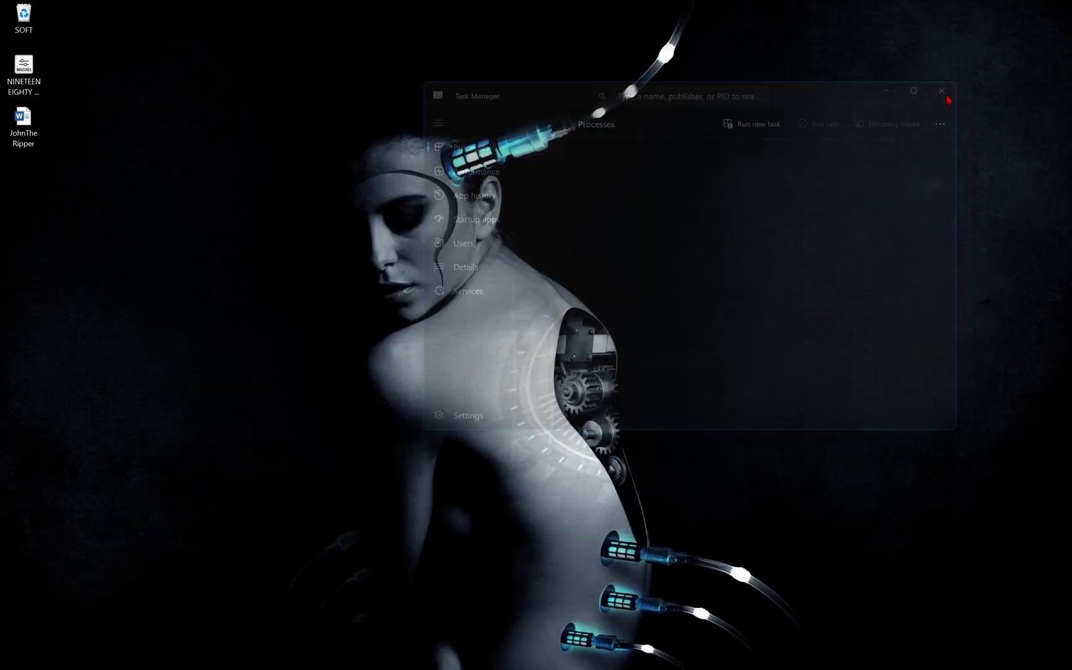
# Refresh the desktop twice
pyautogui.rightClick(514, 126)
pyautogui.click(505, 123)
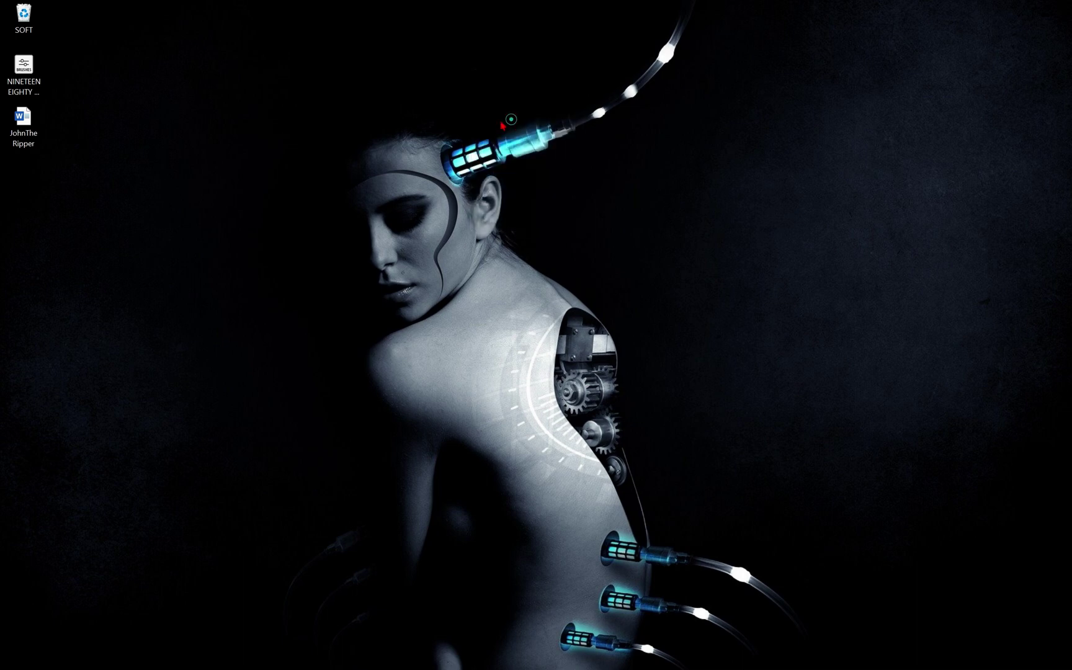
pyautogui.rightClick(502, 118)
pyautogui.click(503, 111)
pyautogui.moveTo(297, 656)
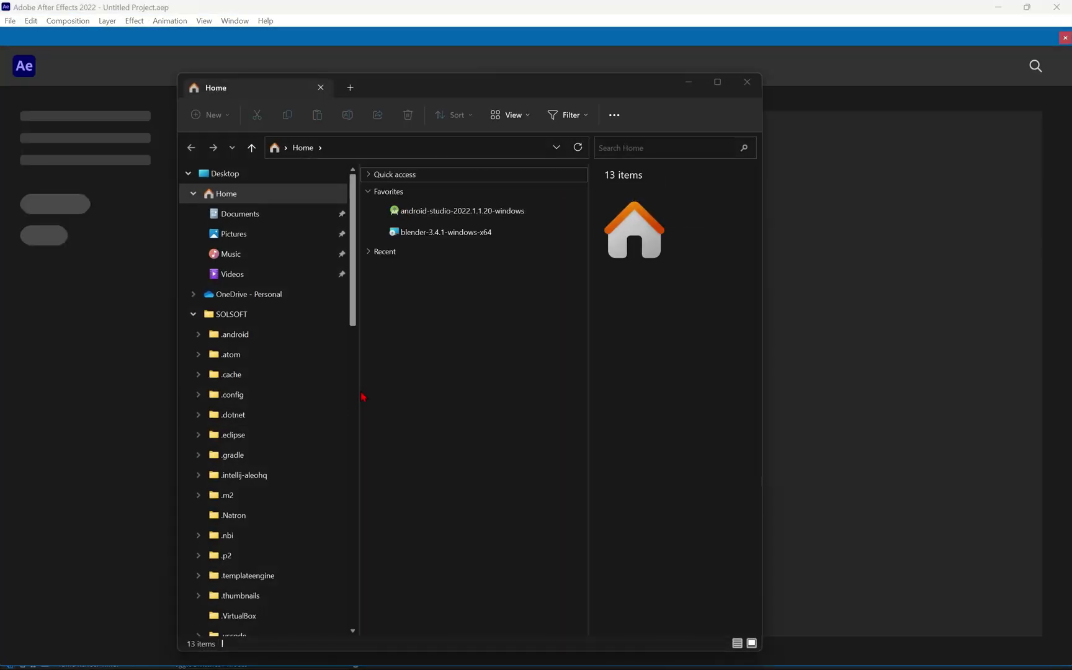
# Leave the After Effects Home screen and bring File Explorer back to the front
pyautogui.scroll(-5, 270, 549)
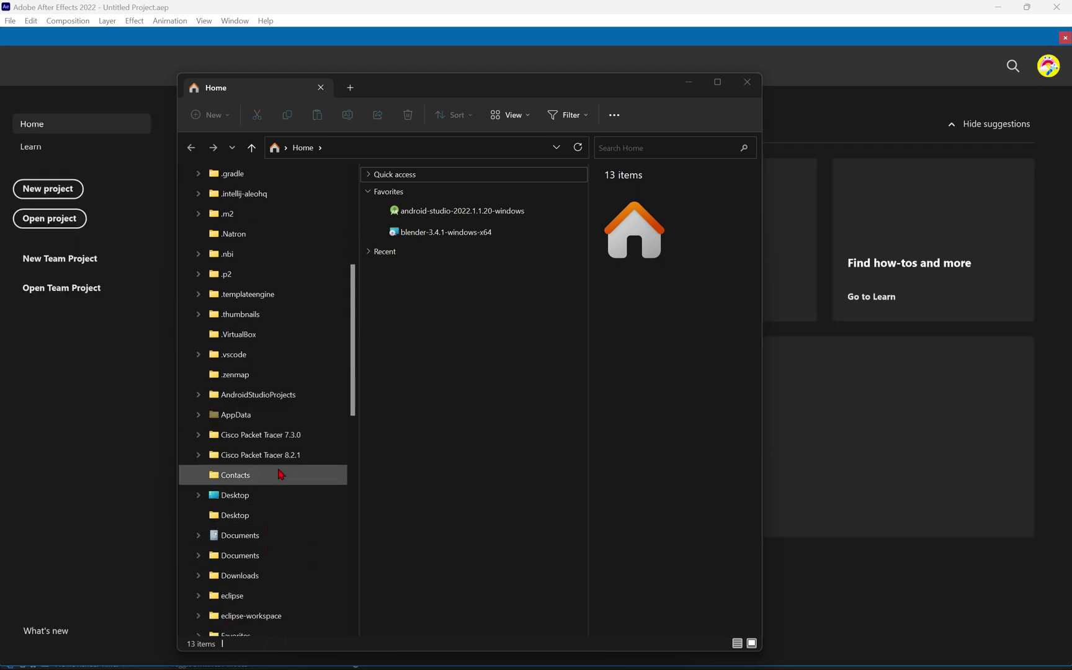
pyautogui.scroll(-1, 306, 532)
pyautogui.scroll(3, 335, 438)
pyautogui.hotkey('alt', 'F4')
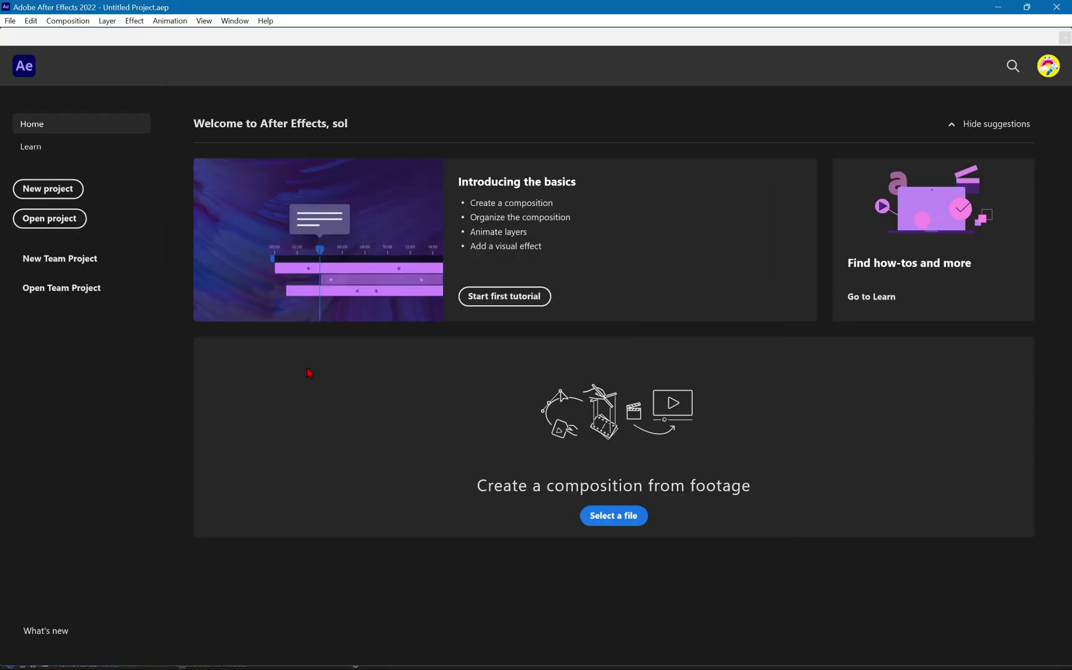
pyautogui.hotkey('alt', 'Tab')
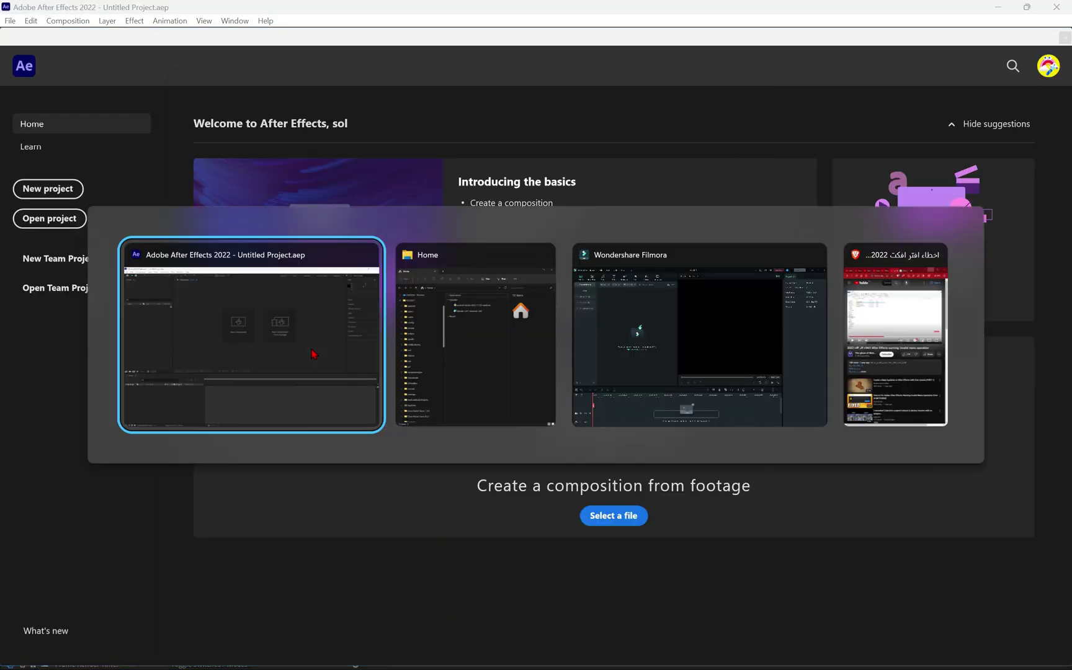
# Browse from the C: drive through Users and the home folder into AppData
pyautogui.scroll(2, 248, 279)
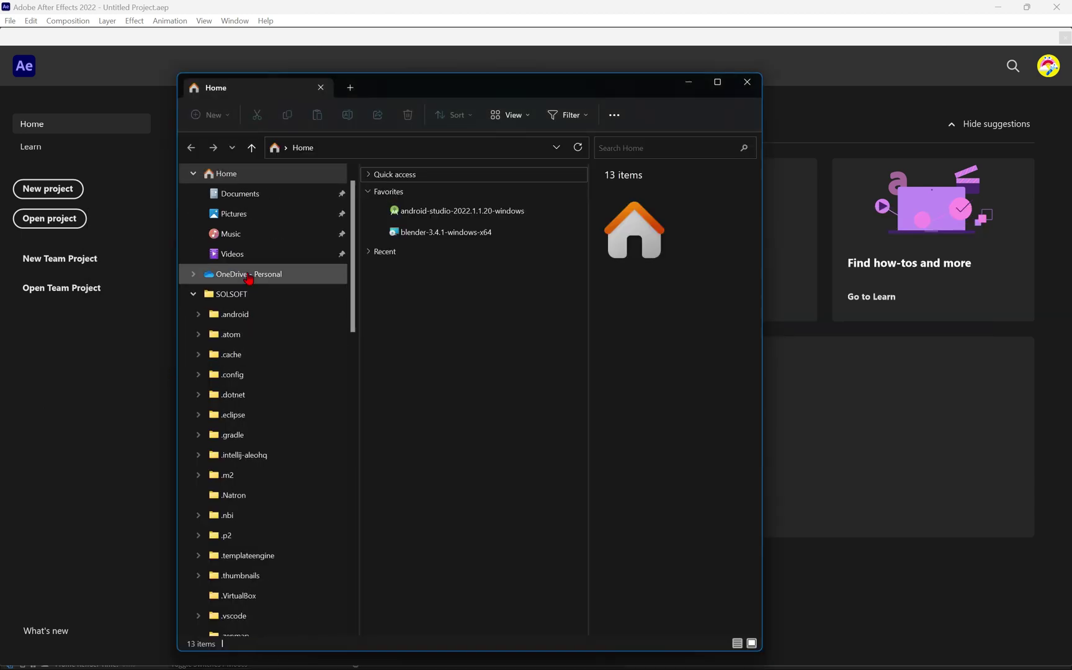
pyautogui.scroll(-1, 291, 391)
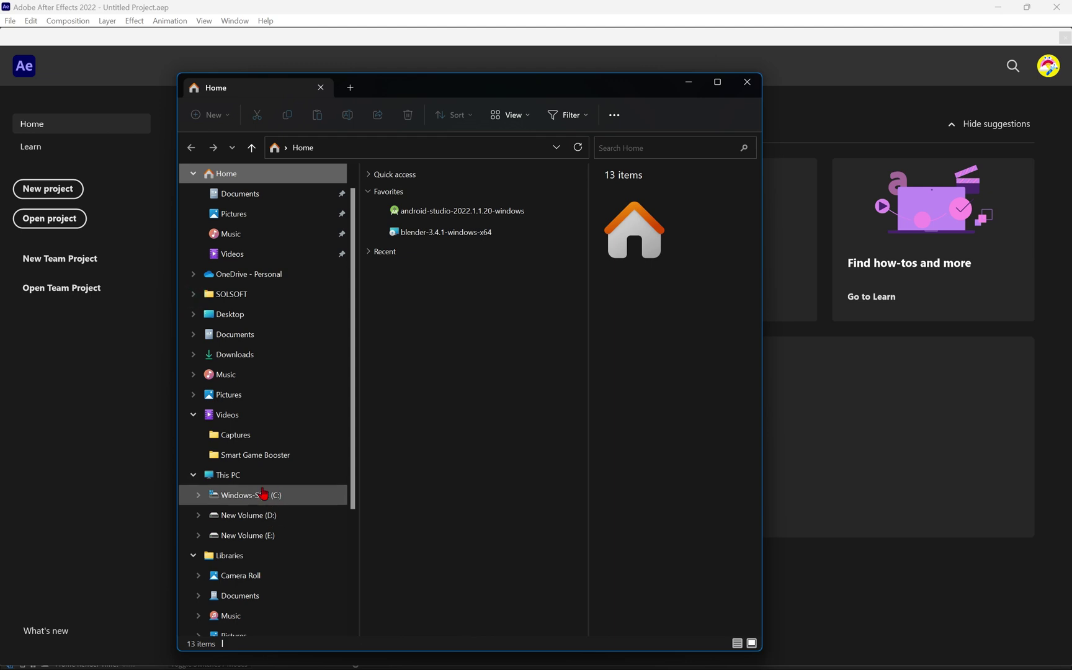
pyautogui.click(269, 495)
pyautogui.click(449, 469)
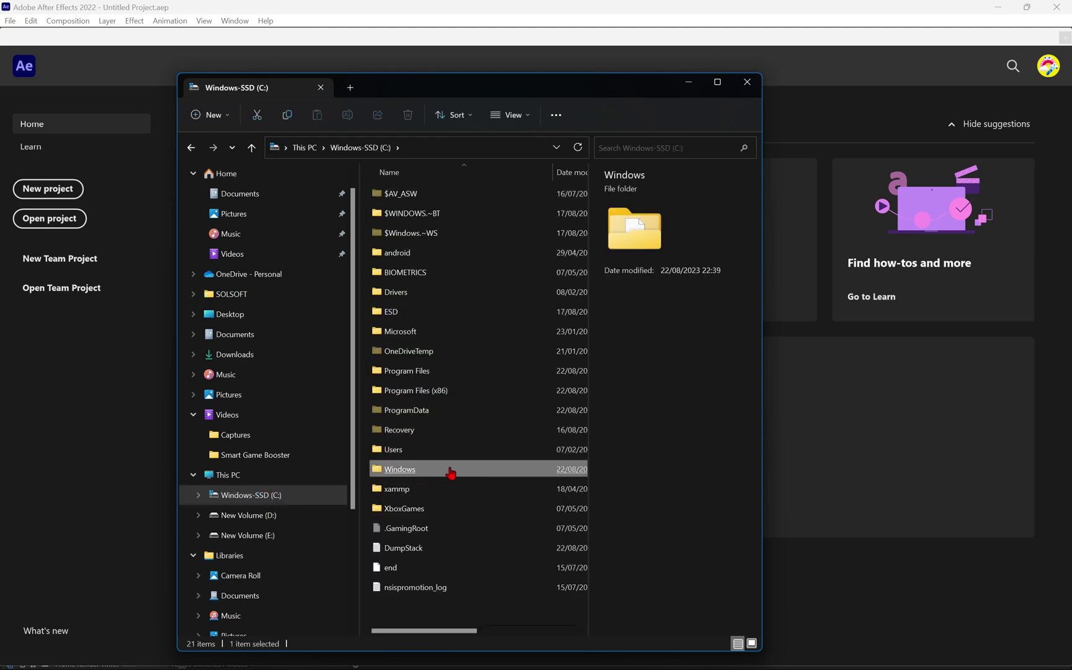
pyautogui.doubleClick(447, 452)
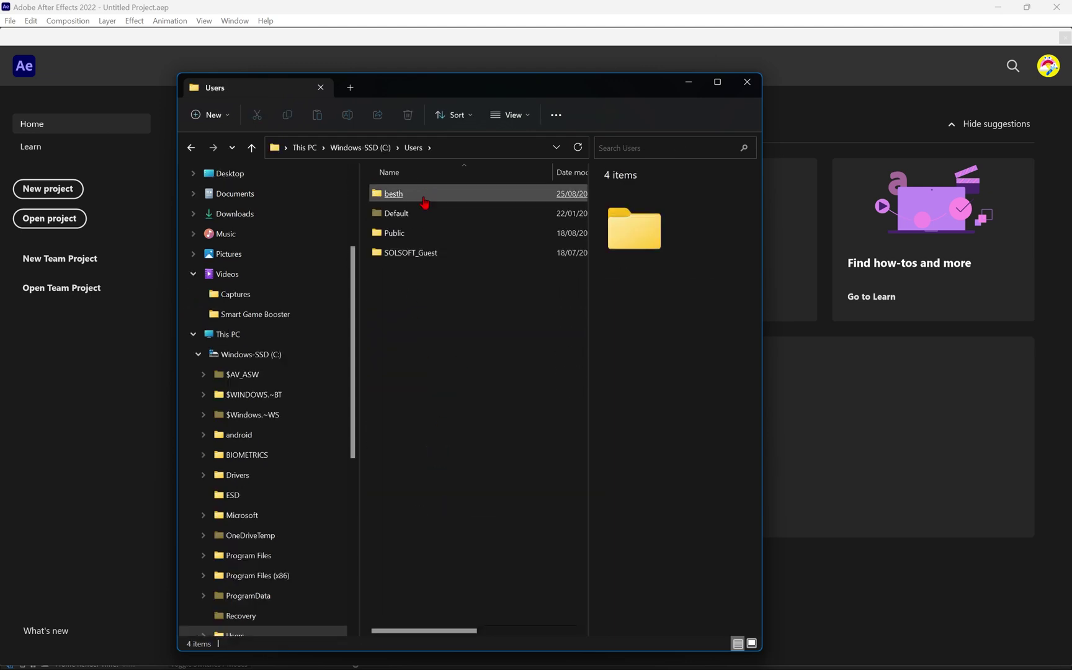
pyautogui.doubleClick(419, 193)
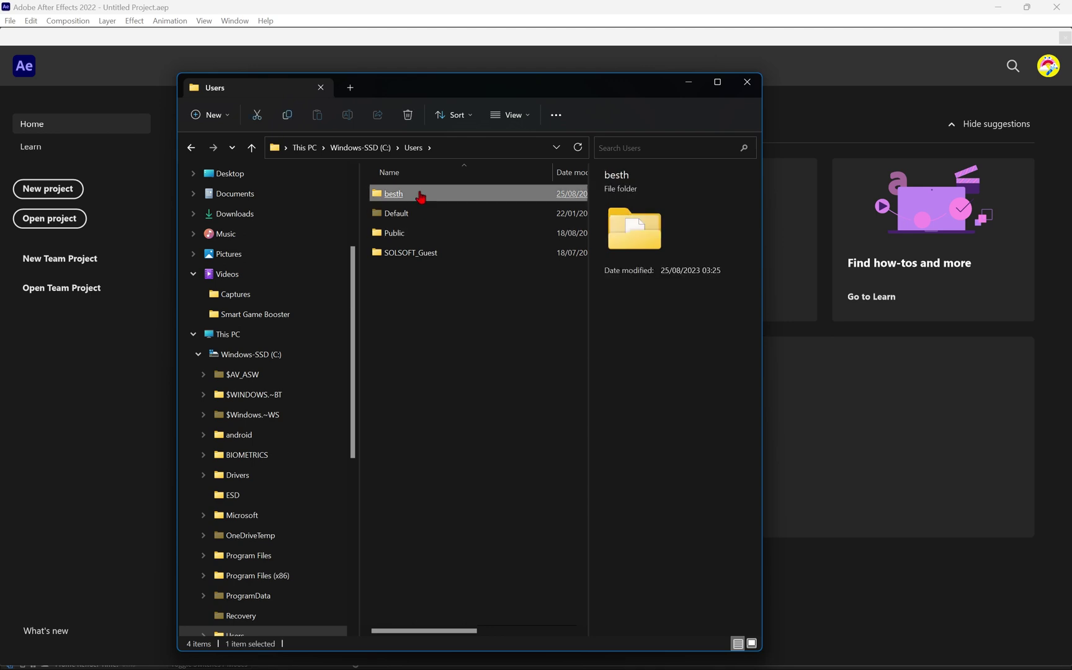
pyautogui.click(420, 194)
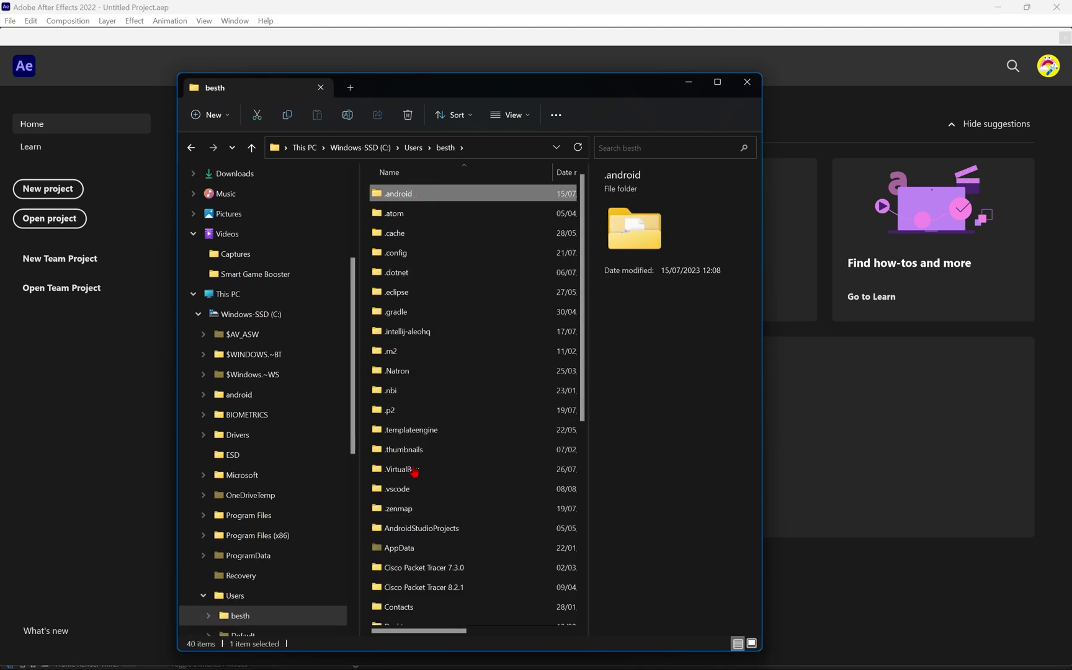
pyautogui.click(421, 509)
pyautogui.click(430, 550)
pyautogui.doubleClick(430, 549)
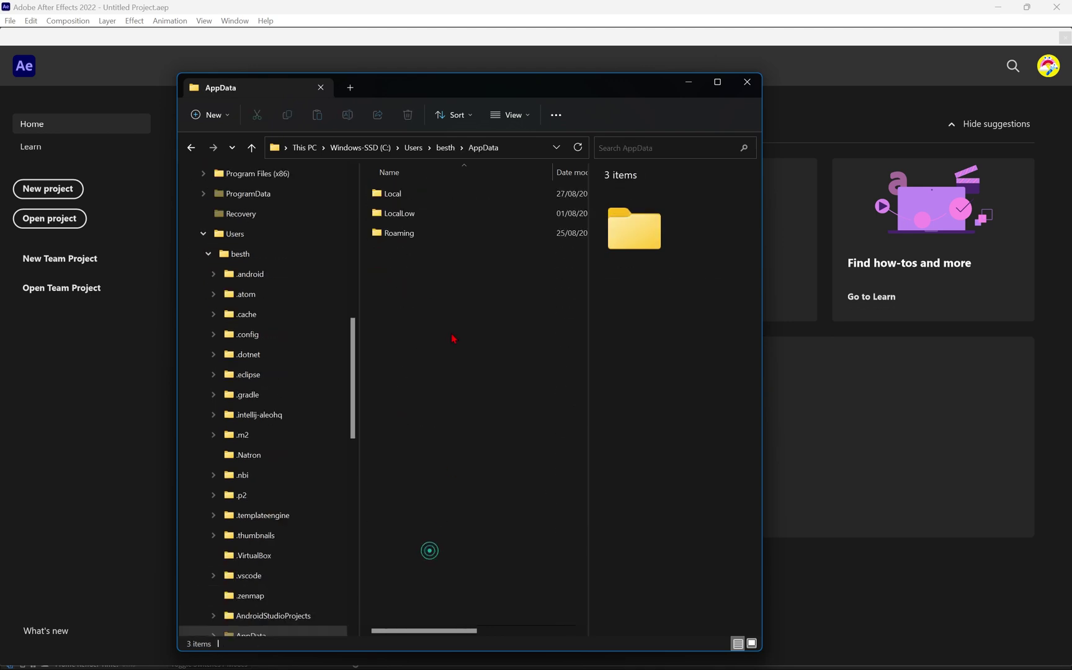
# Open Roaming > Adobe, check After Effects.new, and select the recreated After Effects folder
pyautogui.click(428, 195)
pyautogui.click(435, 213)
pyautogui.click(439, 236)
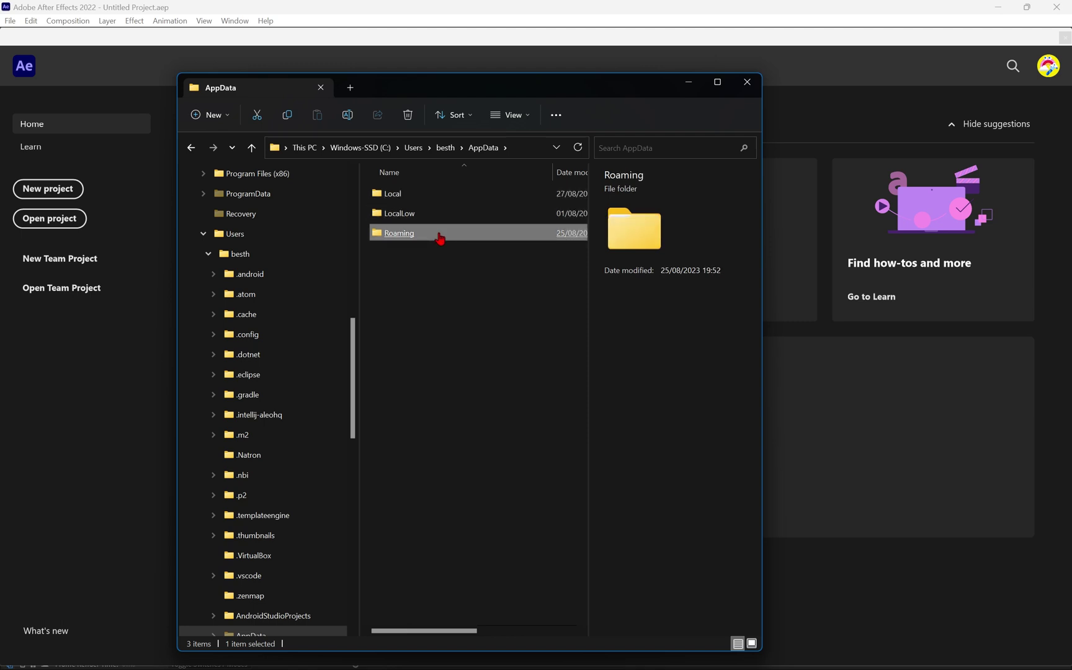
pyautogui.doubleClick(440, 238)
pyautogui.click(440, 235)
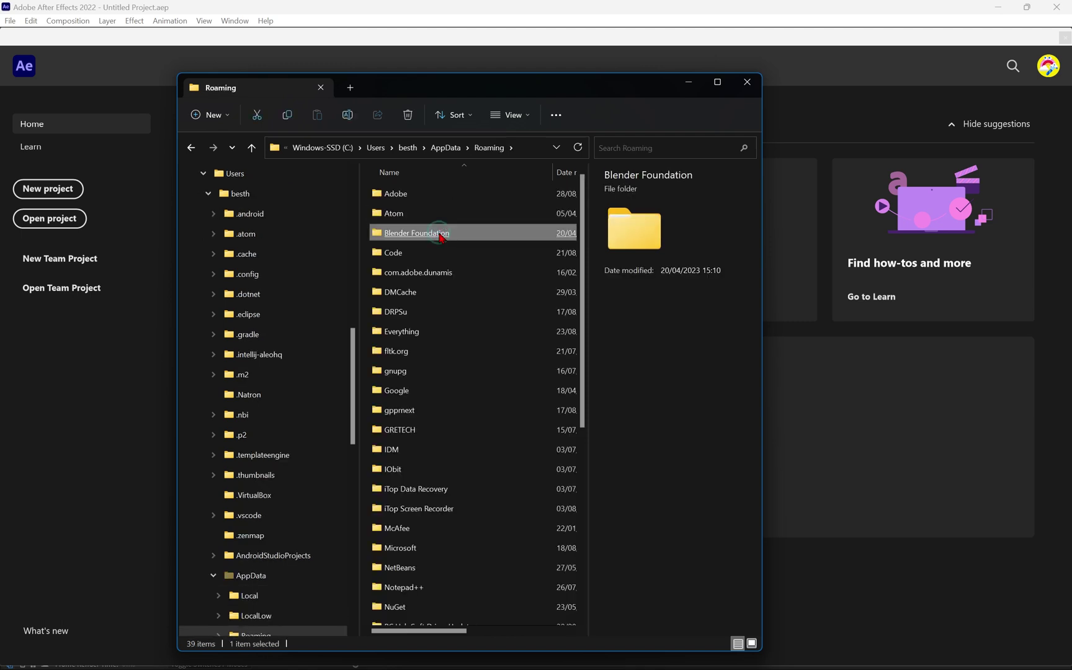
pyautogui.click(439, 195)
pyautogui.doubleClick(438, 198)
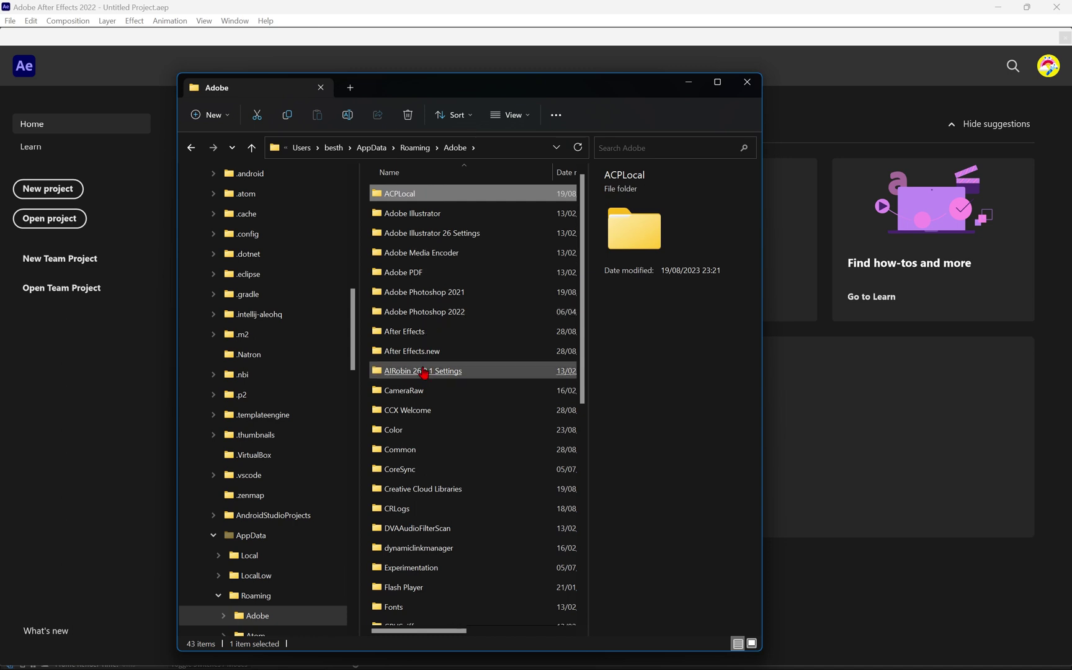
pyautogui.click(428, 350)
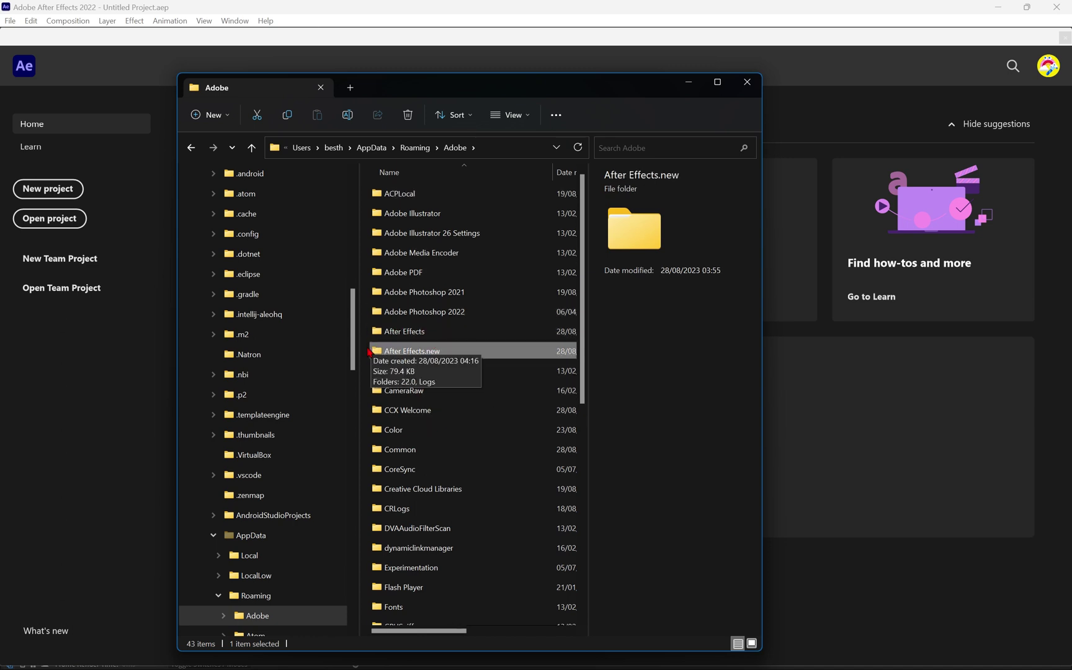
pyautogui.click(432, 354)
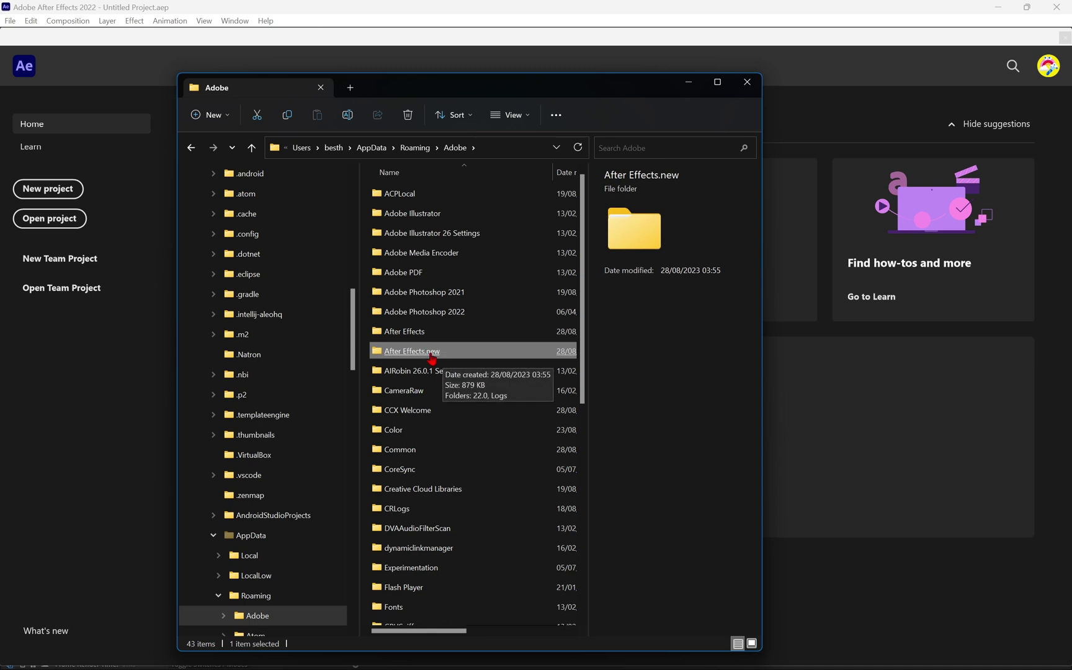
pyautogui.press('Up')
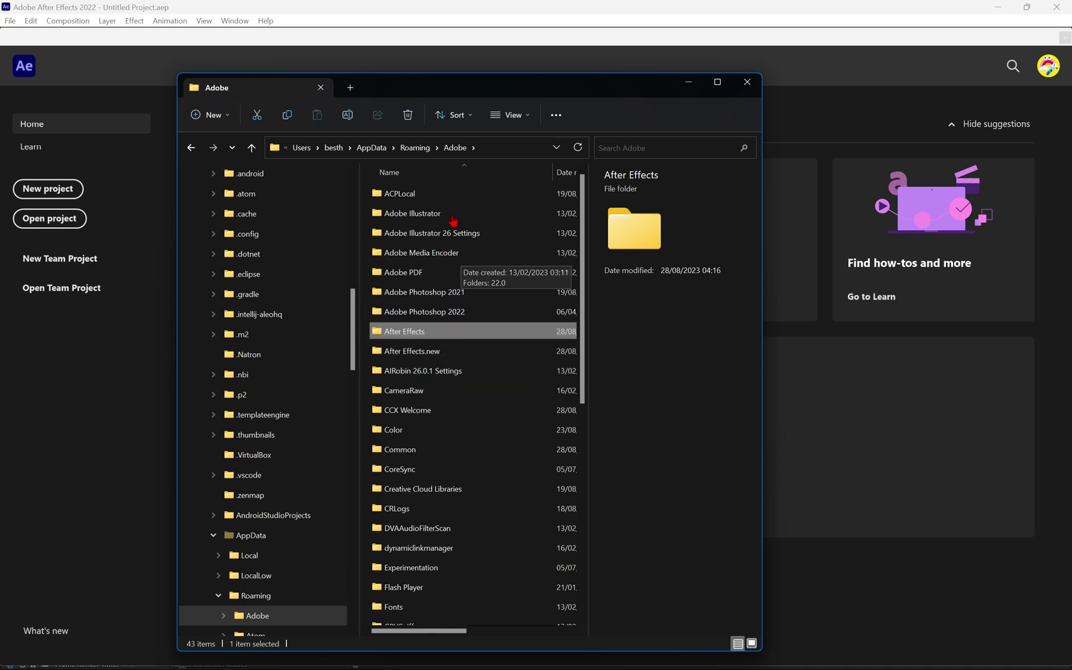
# Try deleting the After Effects folder, then close After Effects to release it
pyautogui.click(407, 114)
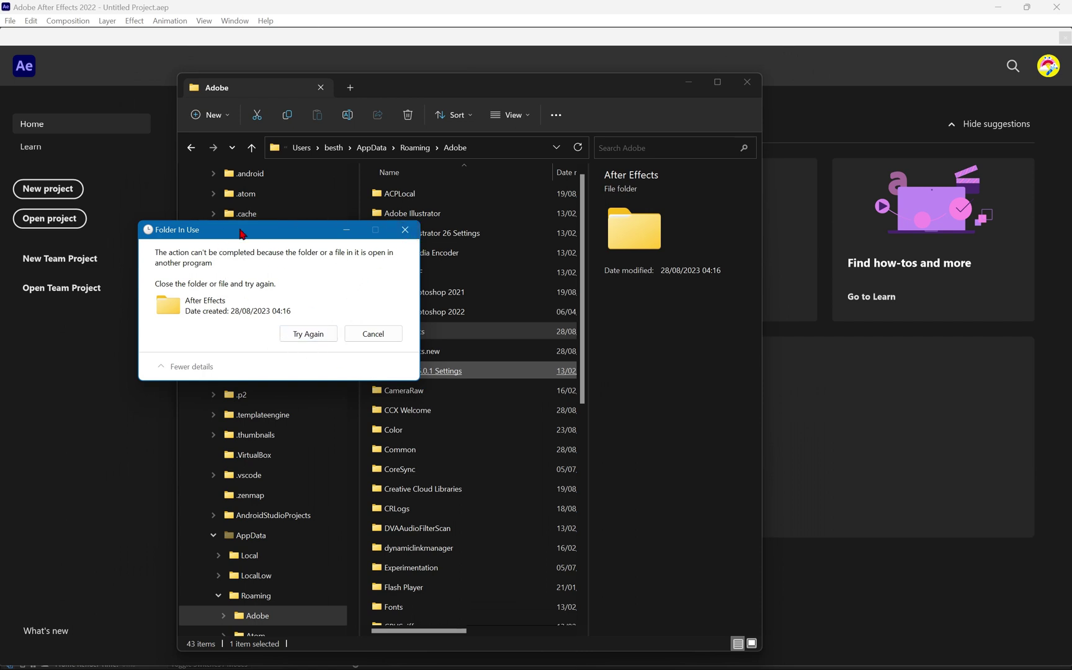
pyautogui.moveTo(239, 233); pyautogui.dragTo(819, 300)
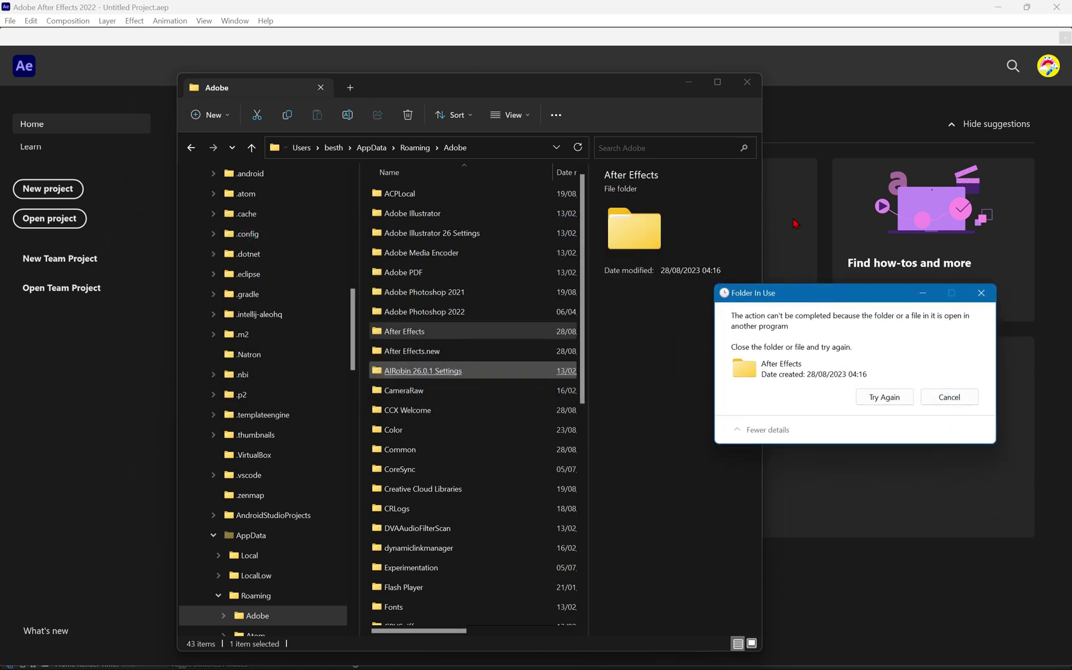
pyautogui.click(130, 389)
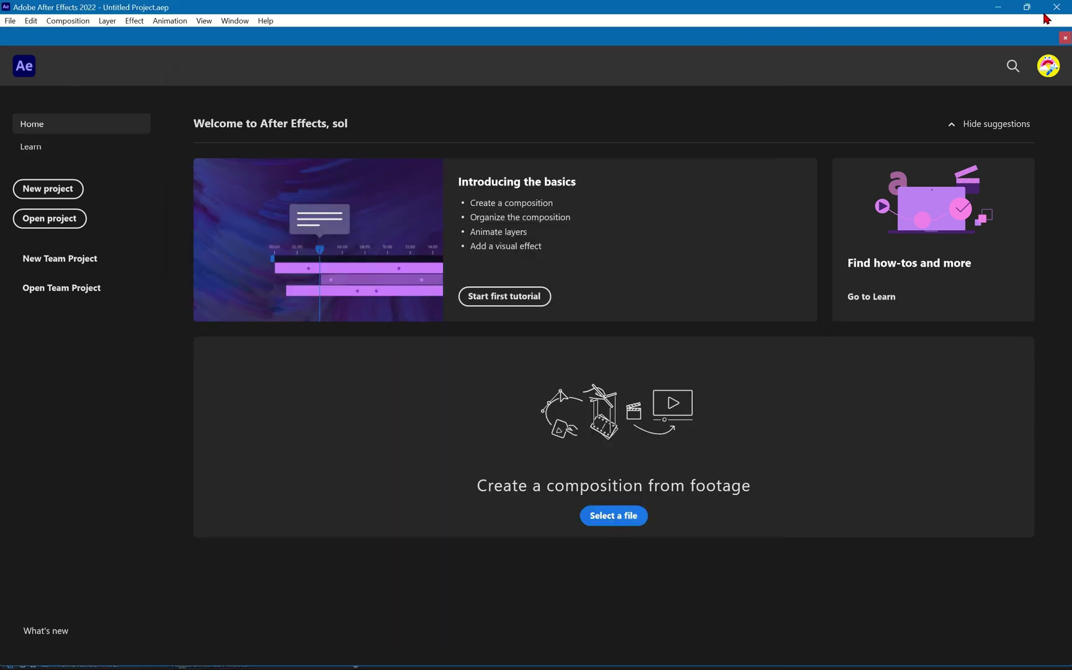
pyautogui.click(1063, 38)
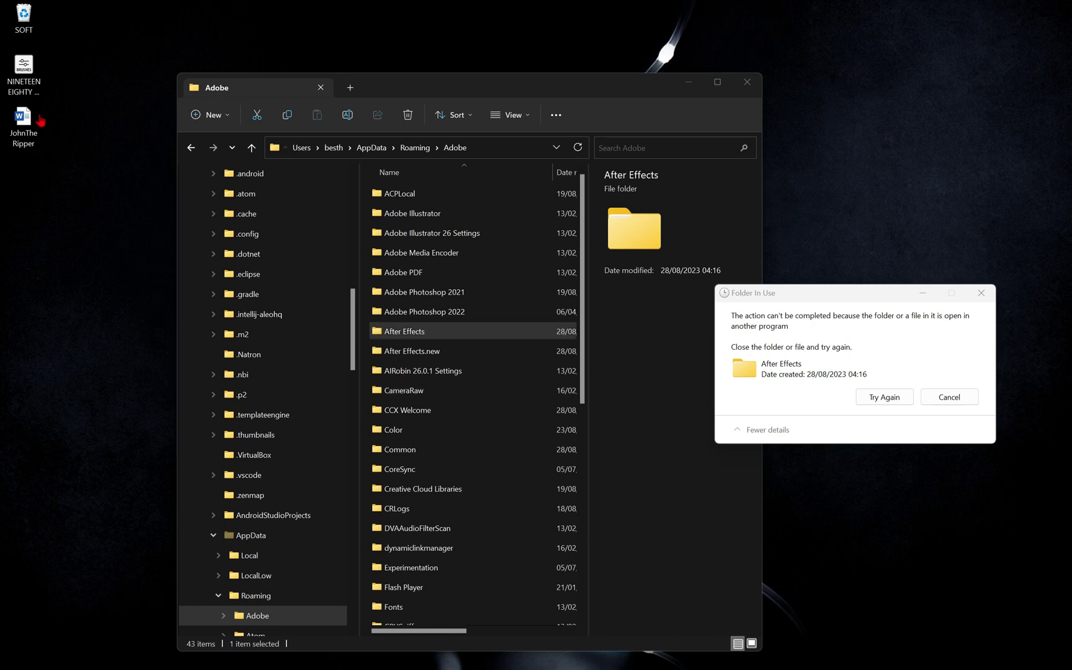
# Refresh the desktop, dismiss the folder-in-use warning, and delete the After Effects settings folder
pyautogui.rightClick(92, 189)
pyautogui.click(101, 234)
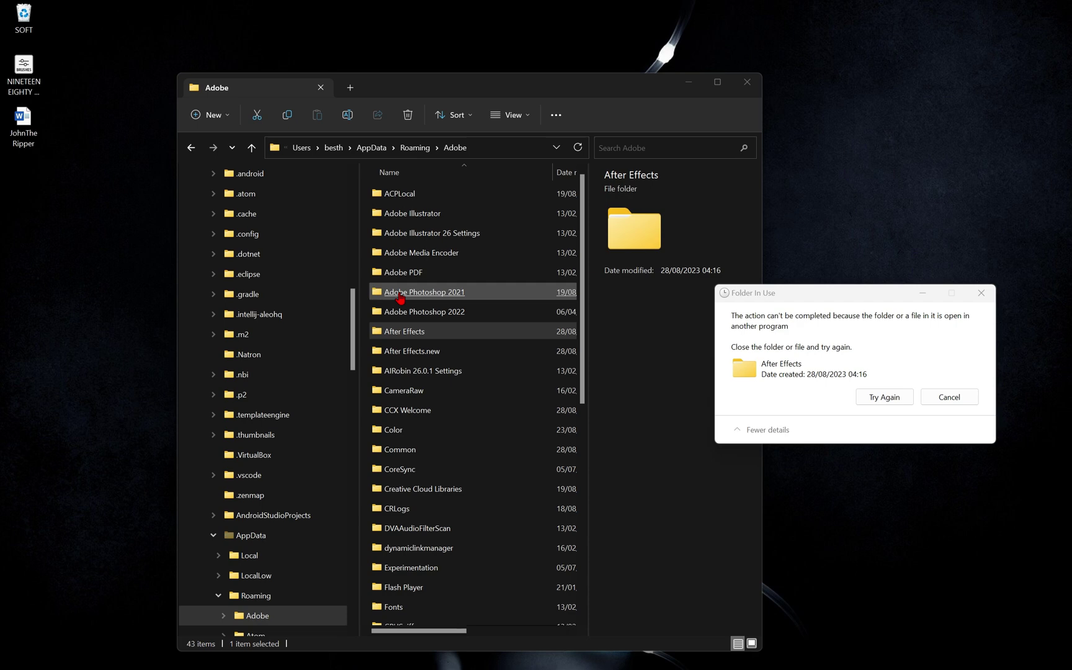
pyautogui.click(939, 396)
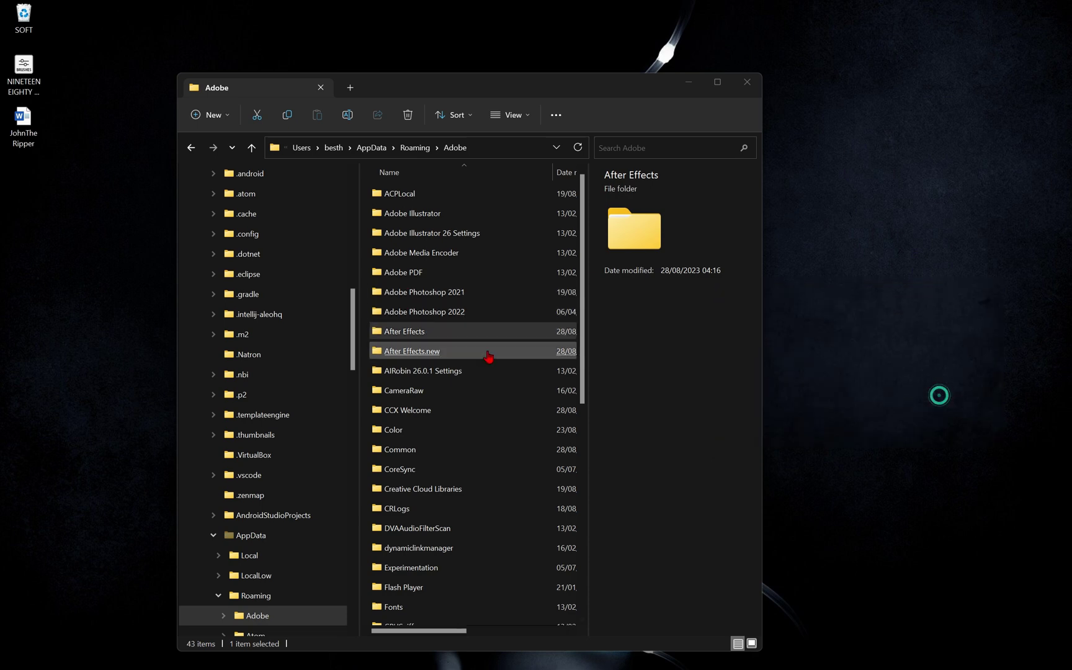
pyautogui.click(407, 115)
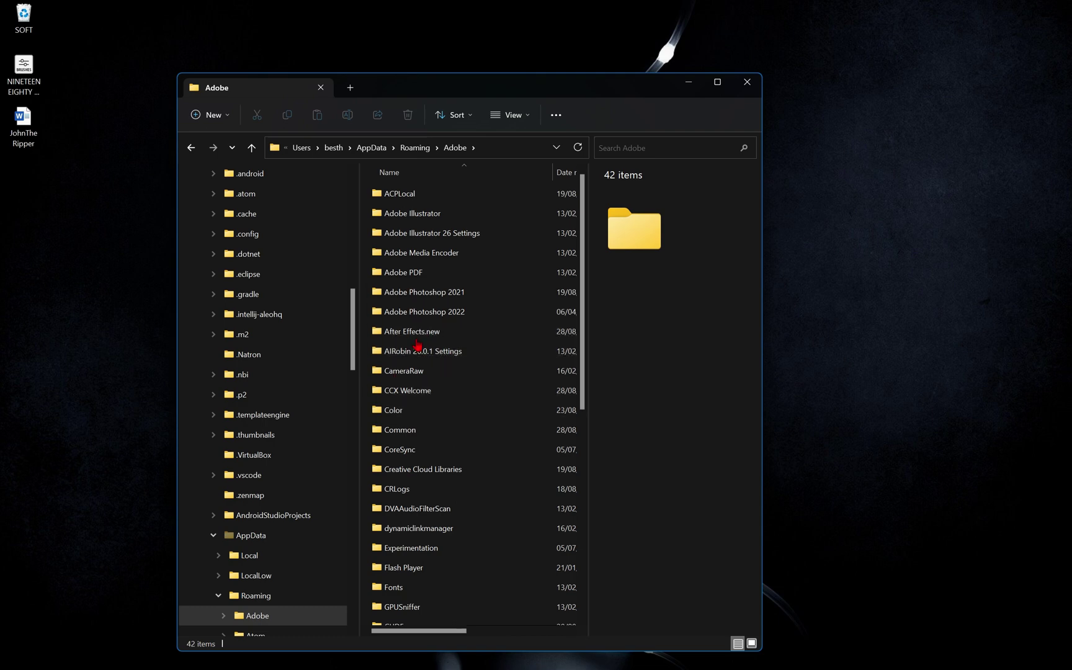
# Refresh the desktop three times to update the view
pyautogui.rightClick(853, 84)
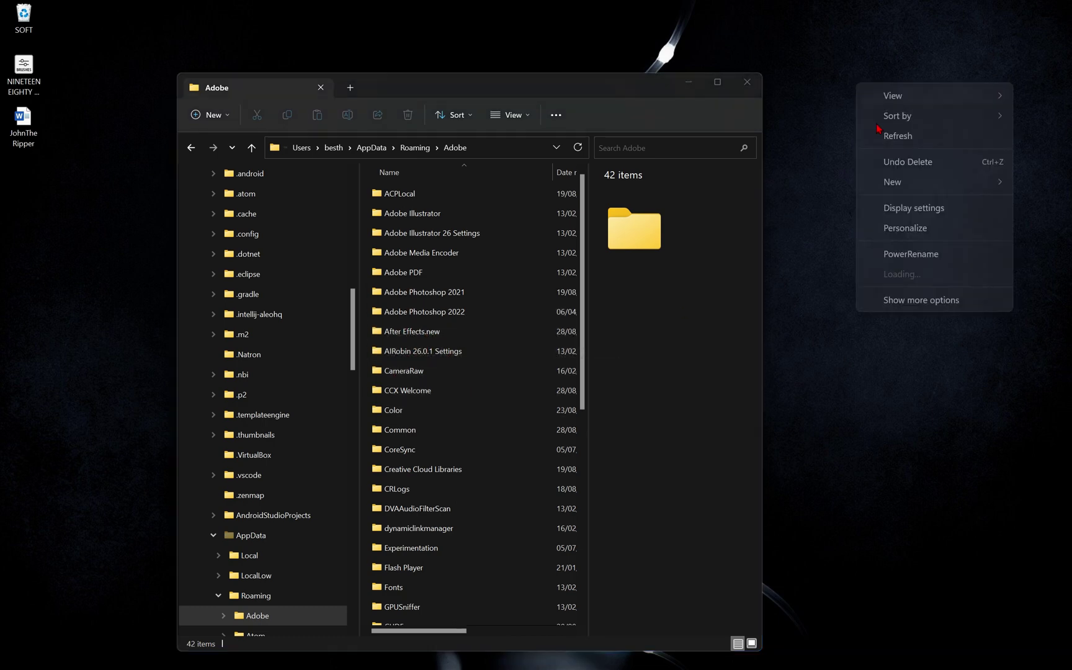
pyautogui.click(884, 142)
pyautogui.rightClick(903, 57)
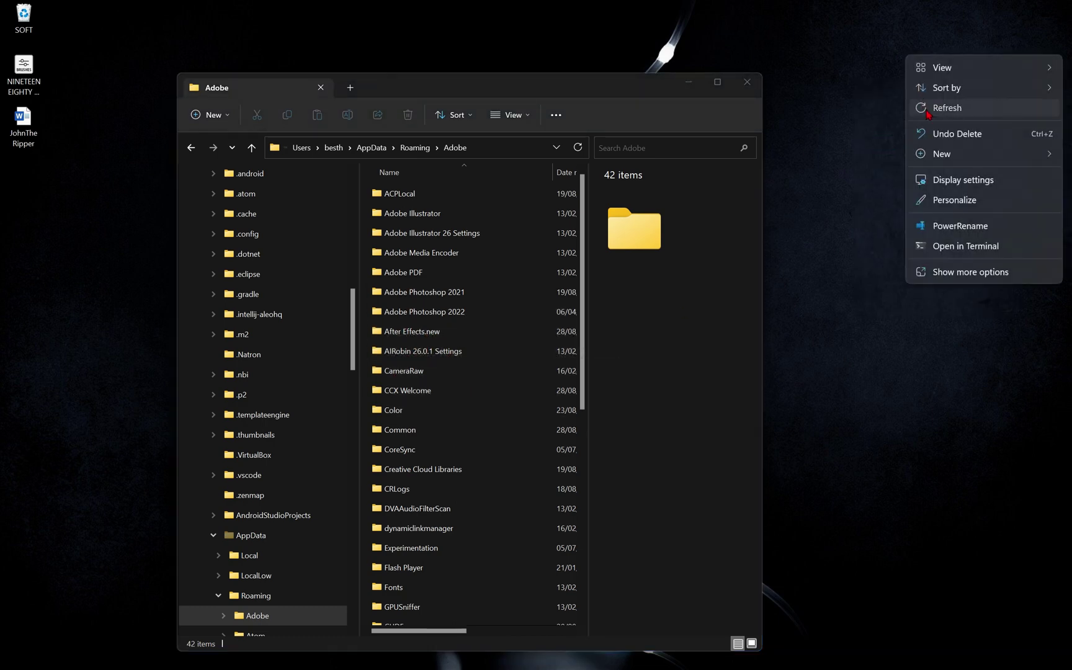
pyautogui.click(916, 106)
pyautogui.rightClick(889, 52)
pyautogui.click(905, 103)
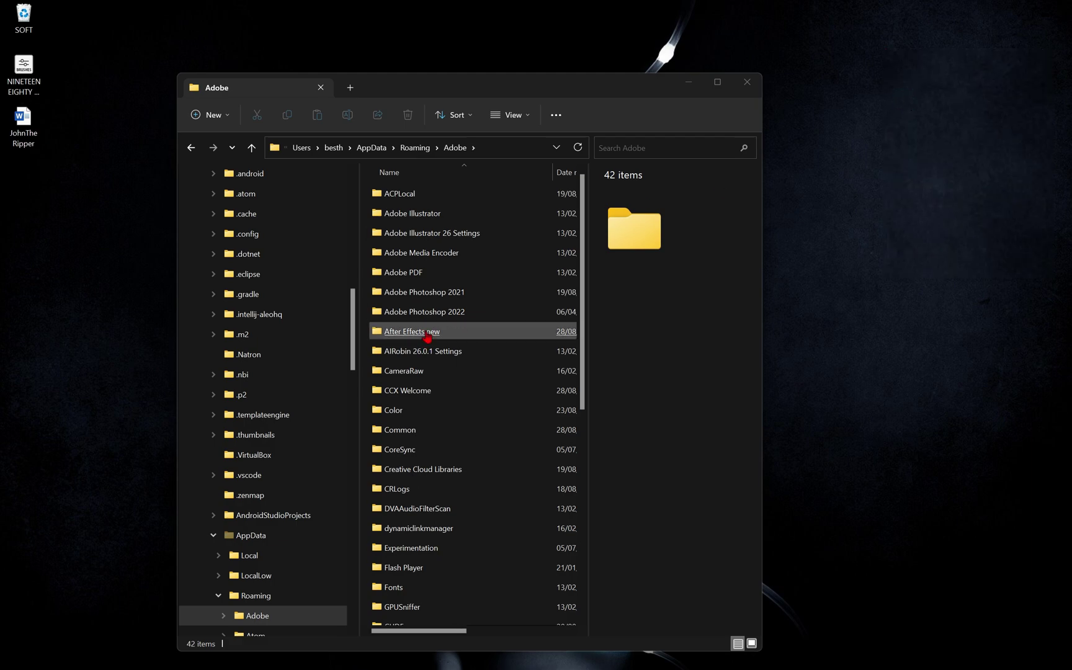
# Close the File Explorer window and refresh the desktop twice more
pyautogui.click(747, 81)
pyautogui.rightClick(529, 5)
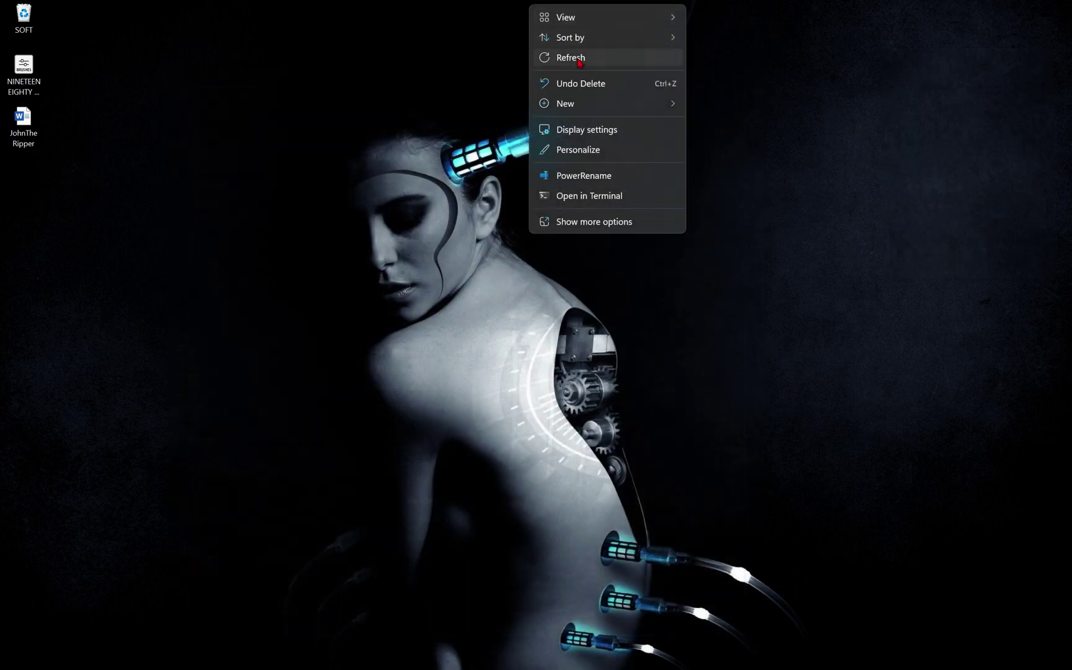
pyautogui.click(578, 59)
pyautogui.rightClick(461, 67)
pyautogui.click(506, 127)
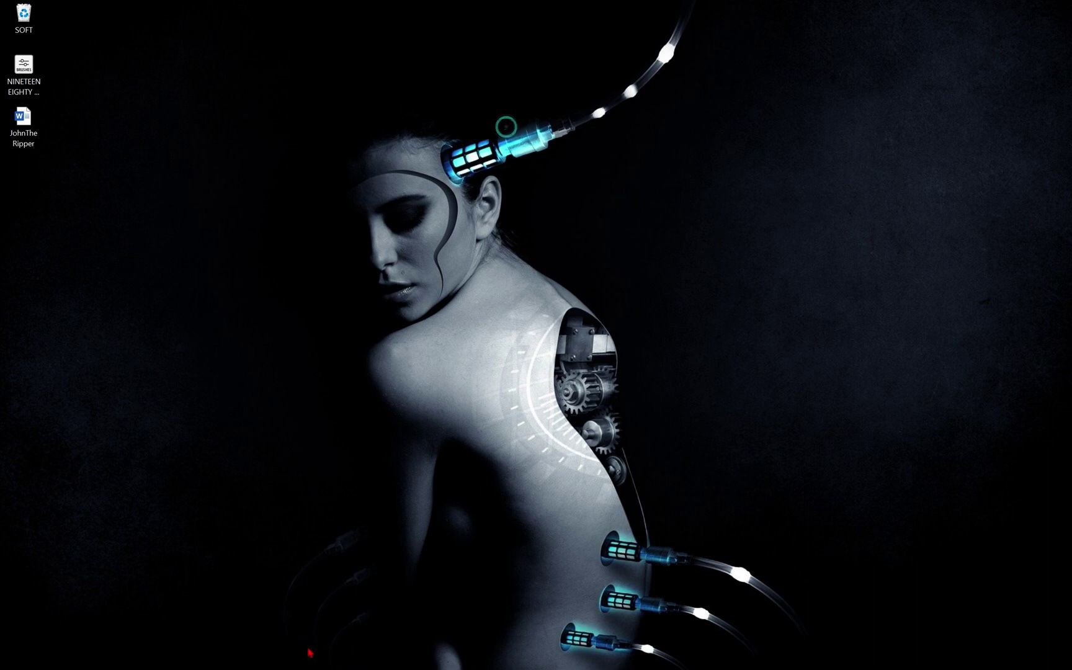
# Relaunch After Effects, create a new project with Comp 1 at 1920x1080, and preview it
pyautogui.click(352, 655)
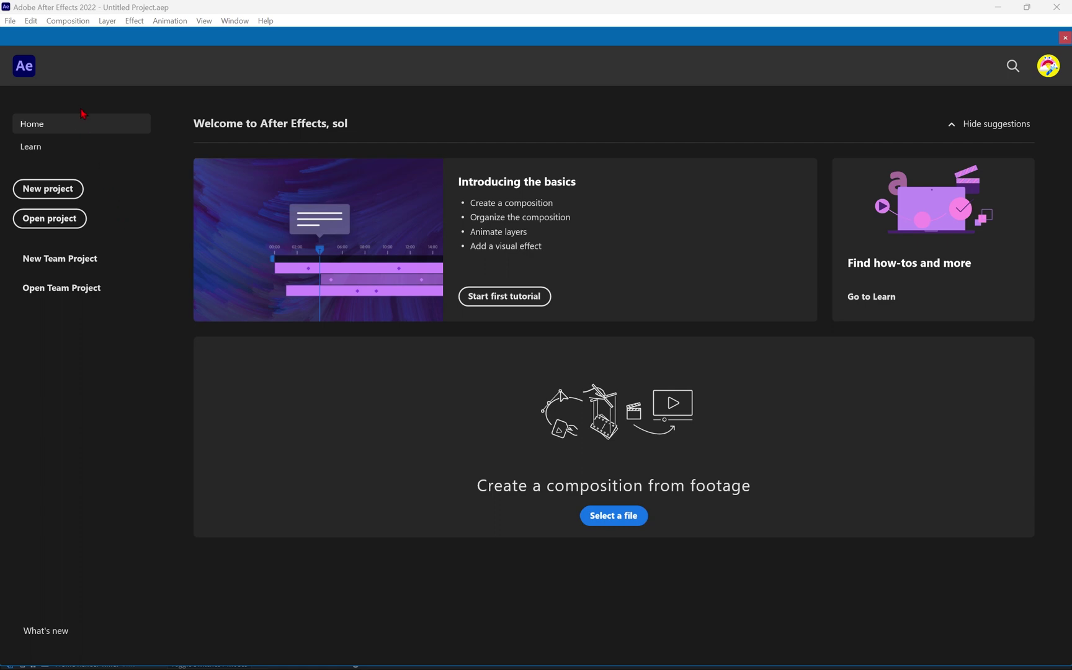
pyautogui.click(48, 188)
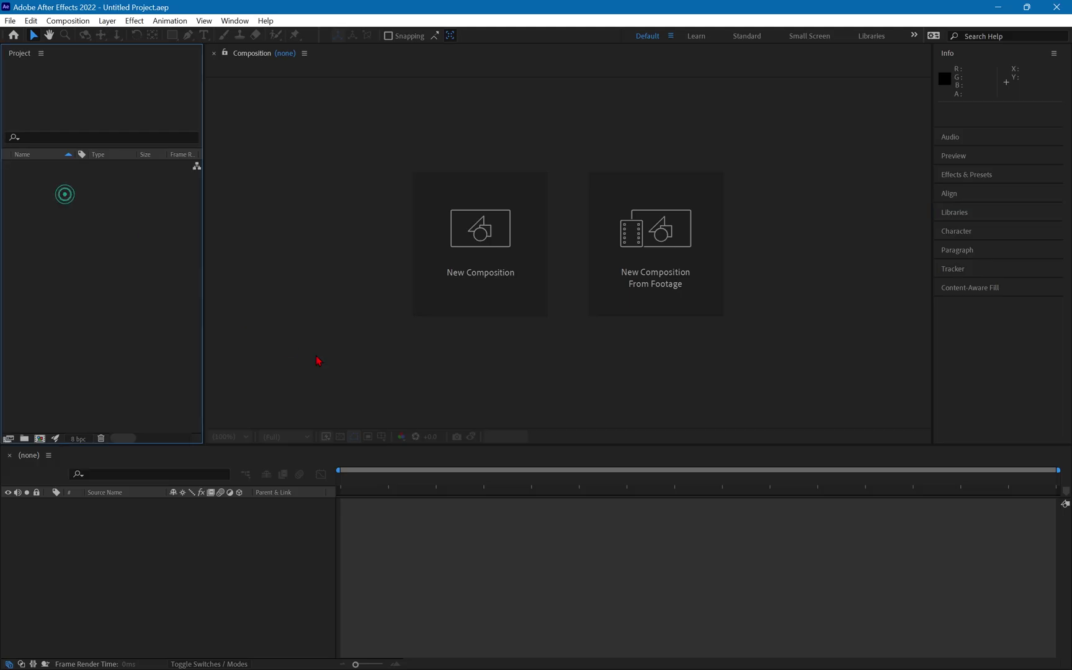
pyautogui.click(459, 300)
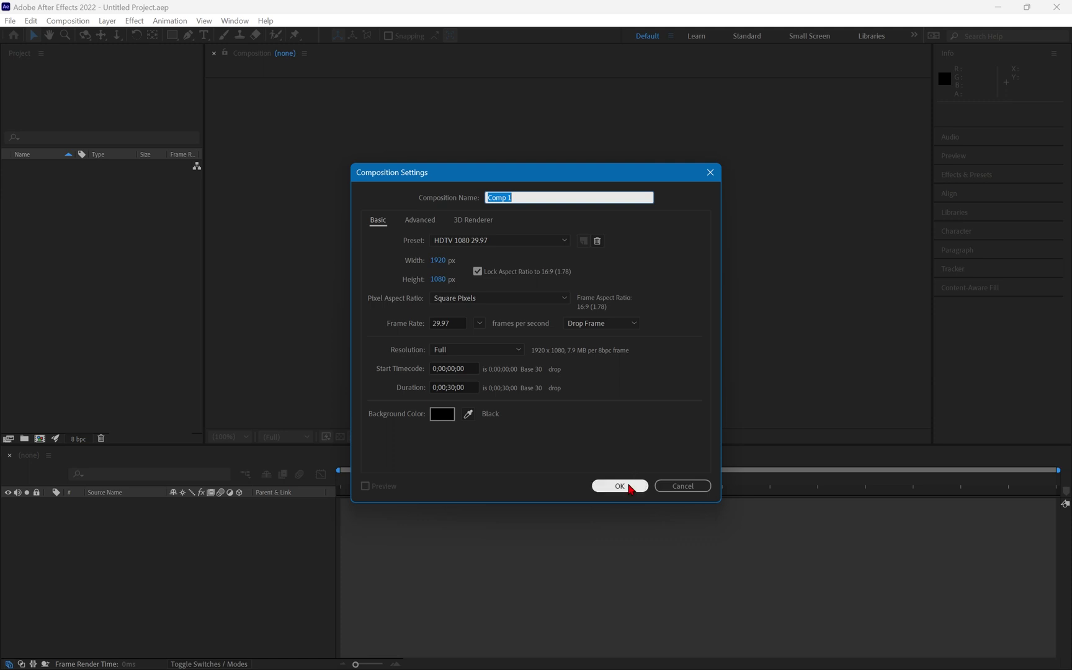
pyautogui.click(628, 486)
pyautogui.press('space')
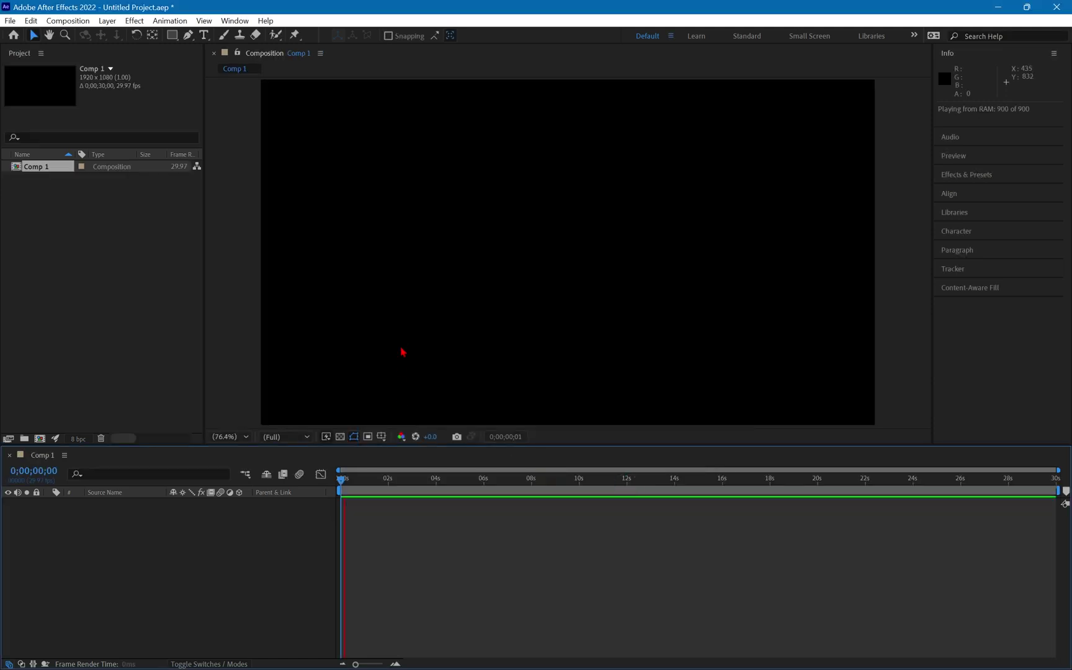
pyautogui.press('space')
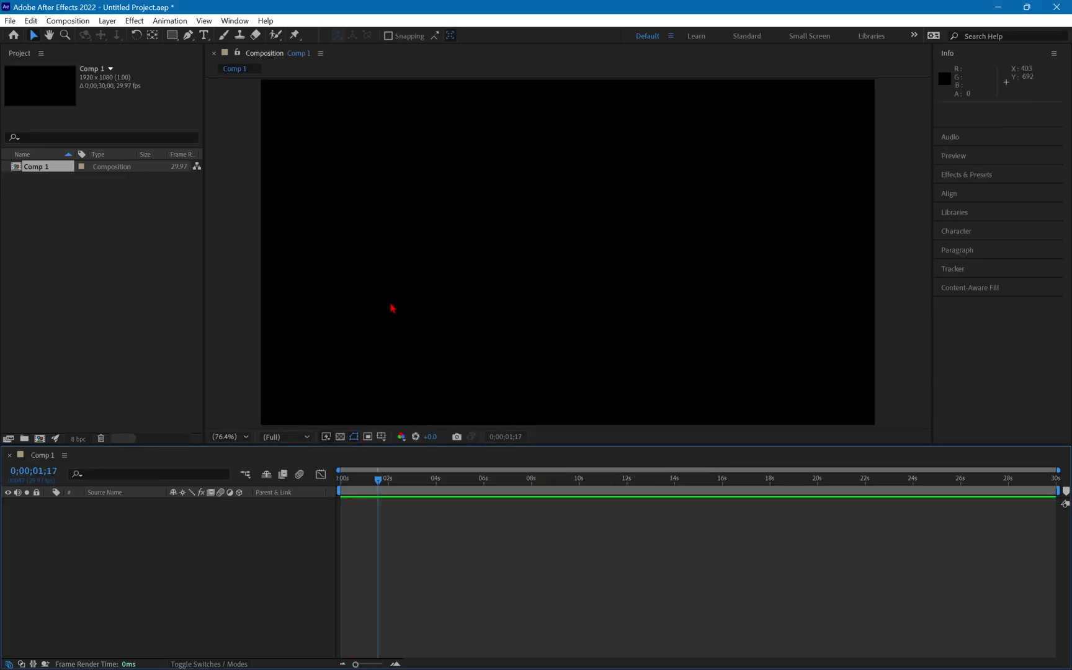
# Start quitting from the File menu but cancel, then bring up the composition's context menu
pyautogui.click(16, 23)
pyautogui.moveTo(28, 39)
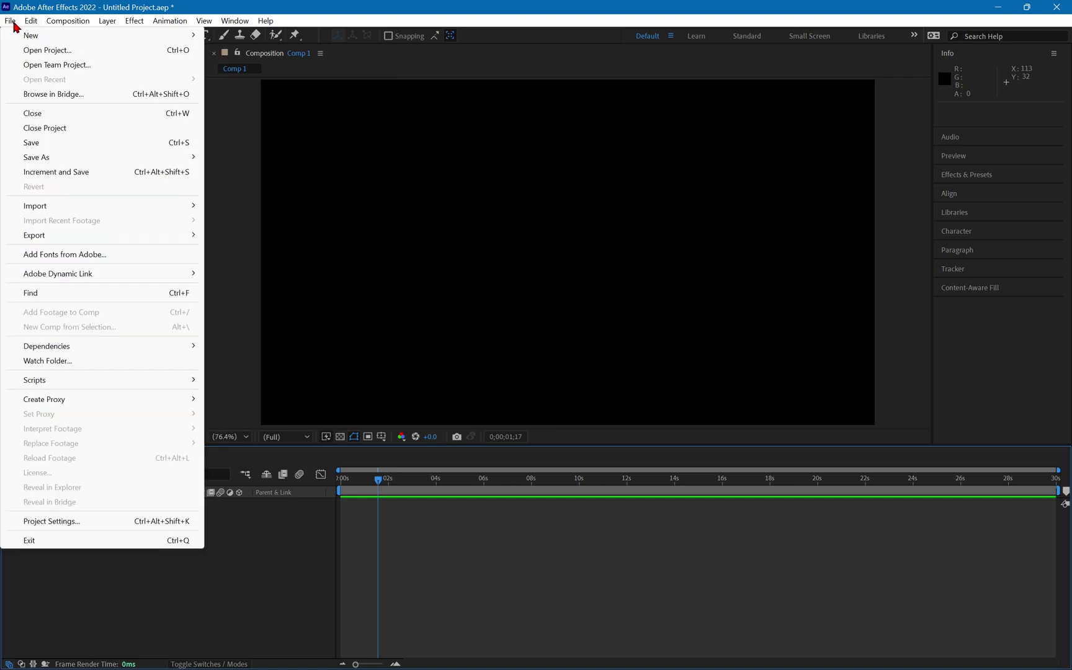
pyautogui.click(259, 39)
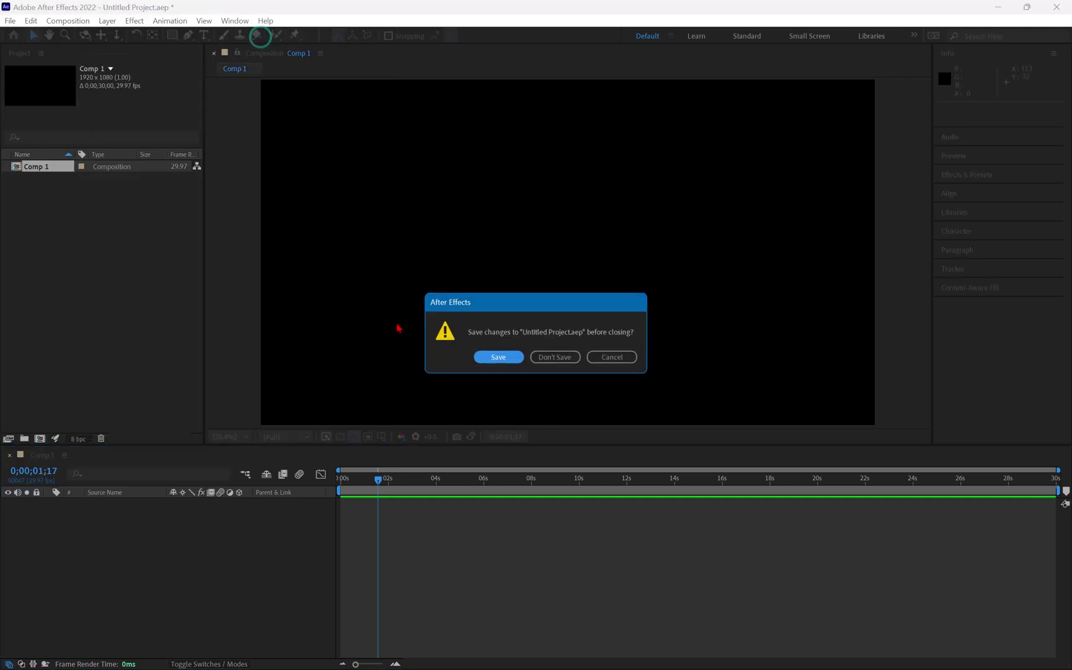
pyautogui.click(614, 356)
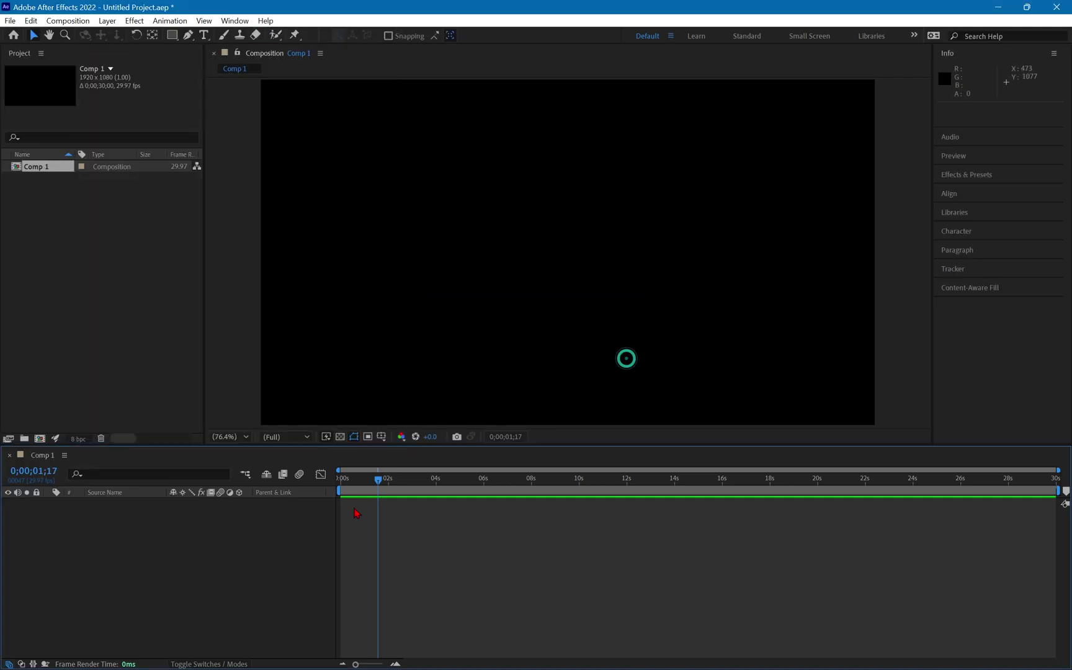
pyautogui.rightClick(162, 562)
pyautogui.moveTo(213, 466)
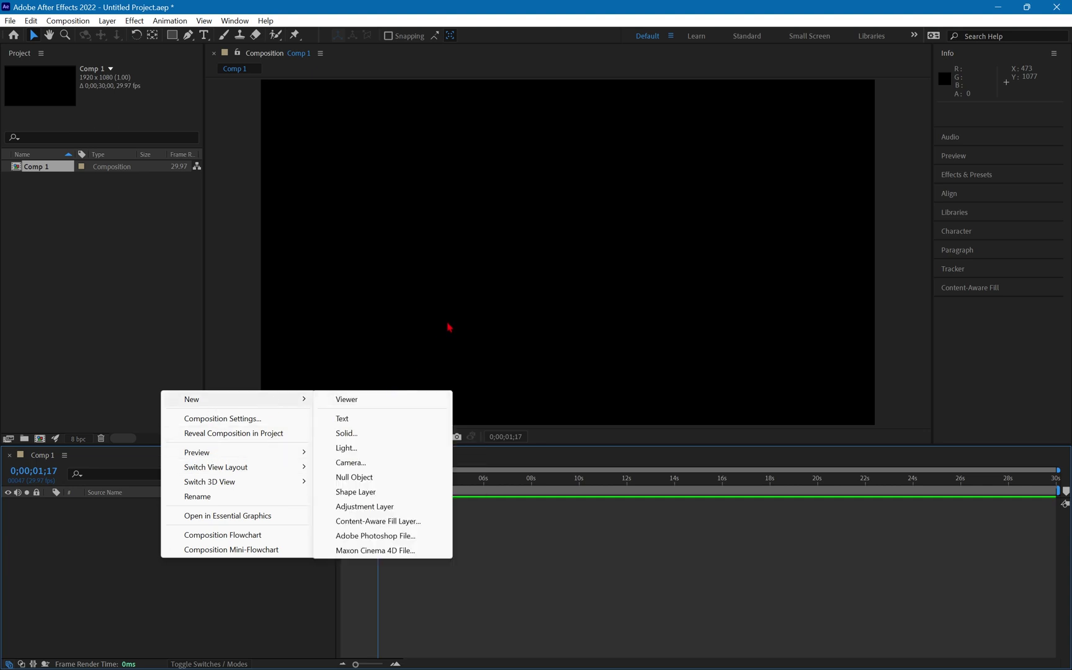
# Draw a tall rectangle left of the composition frame and preview it from the start
pyautogui.click(122, 378)
pyautogui.press(',')
pyautogui.press(',')
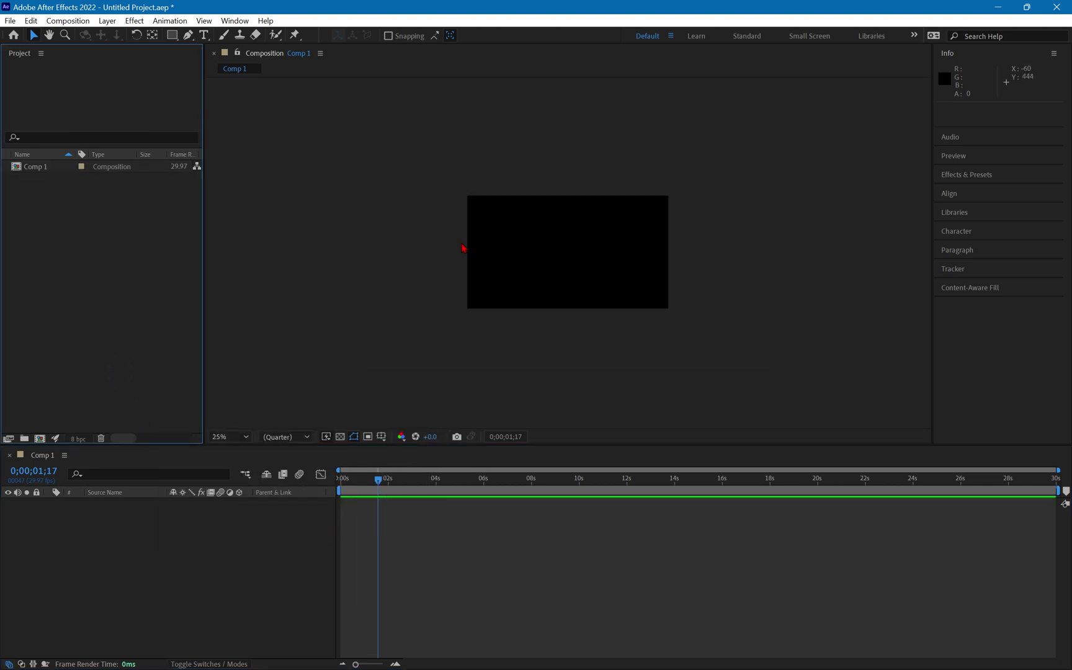
pyautogui.press('.')
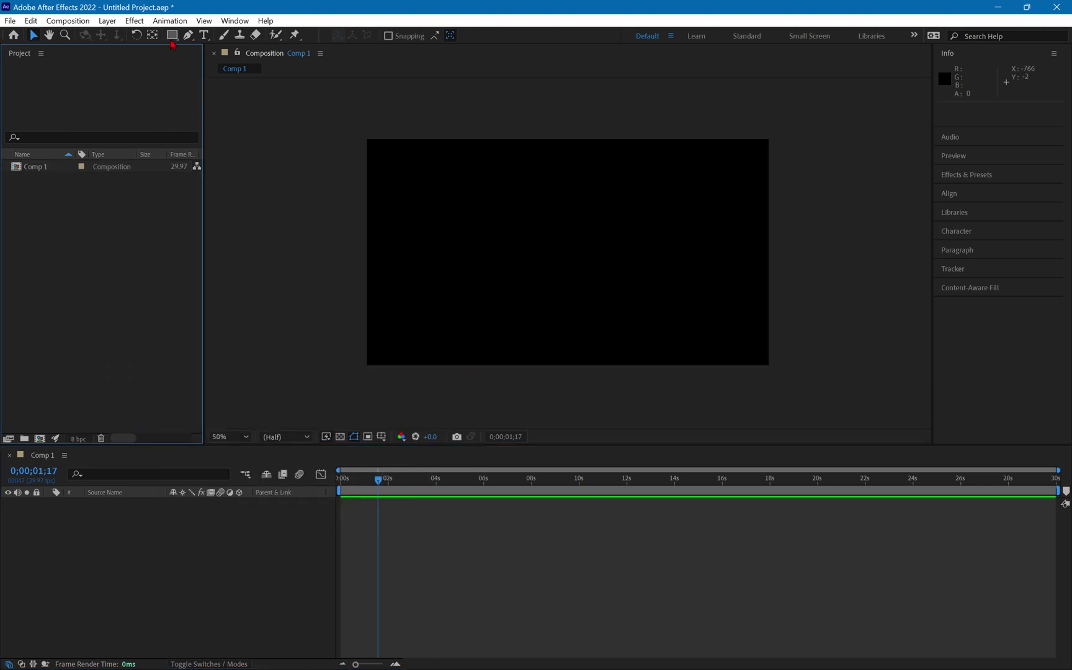
pyautogui.click(172, 36)
pyautogui.moveTo(304, 110)
pyautogui.mouseDown()
pyautogui.moveTo(303, 258)
pyautogui.moveTo(351, 393)
pyautogui.mouseUp()
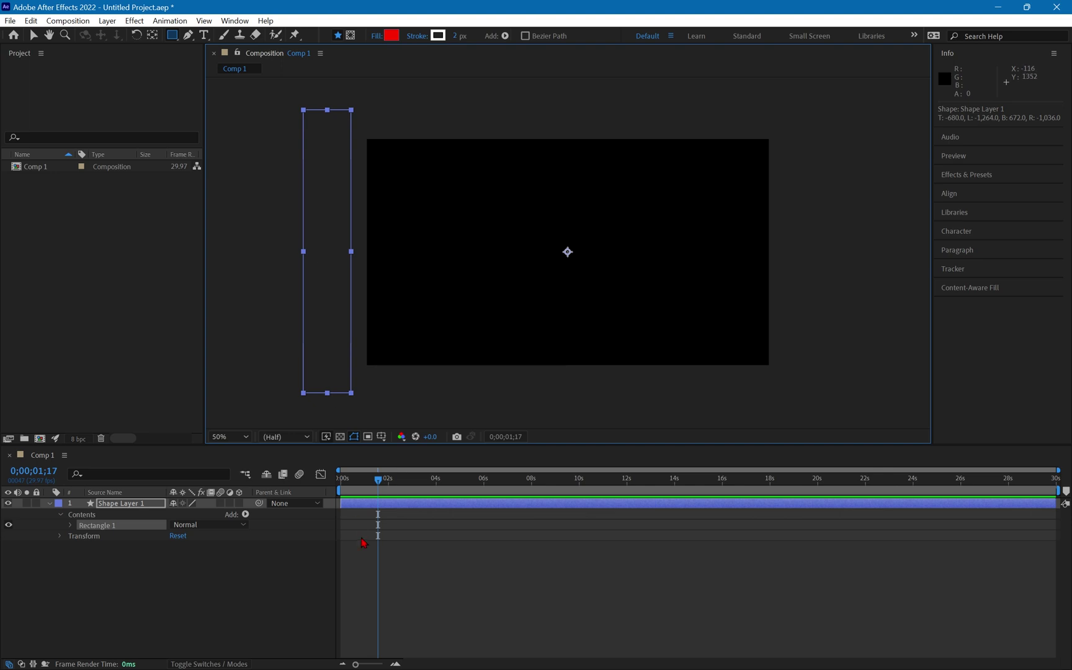
pyautogui.moveTo(383, 490); pyautogui.dragTo(342, 480)
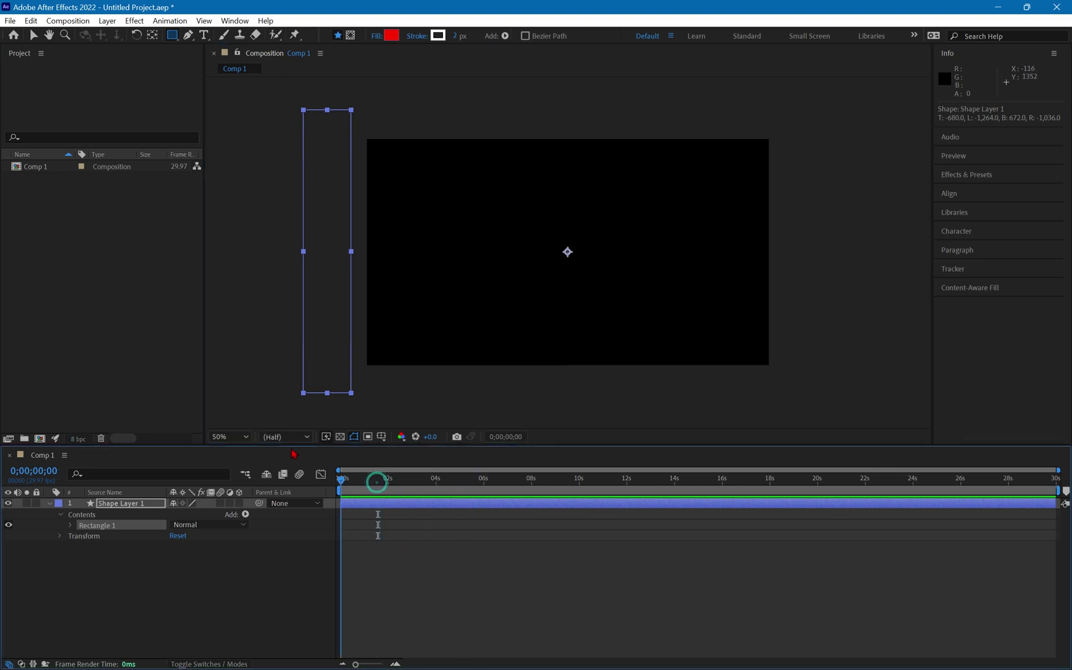
pyautogui.press('space')
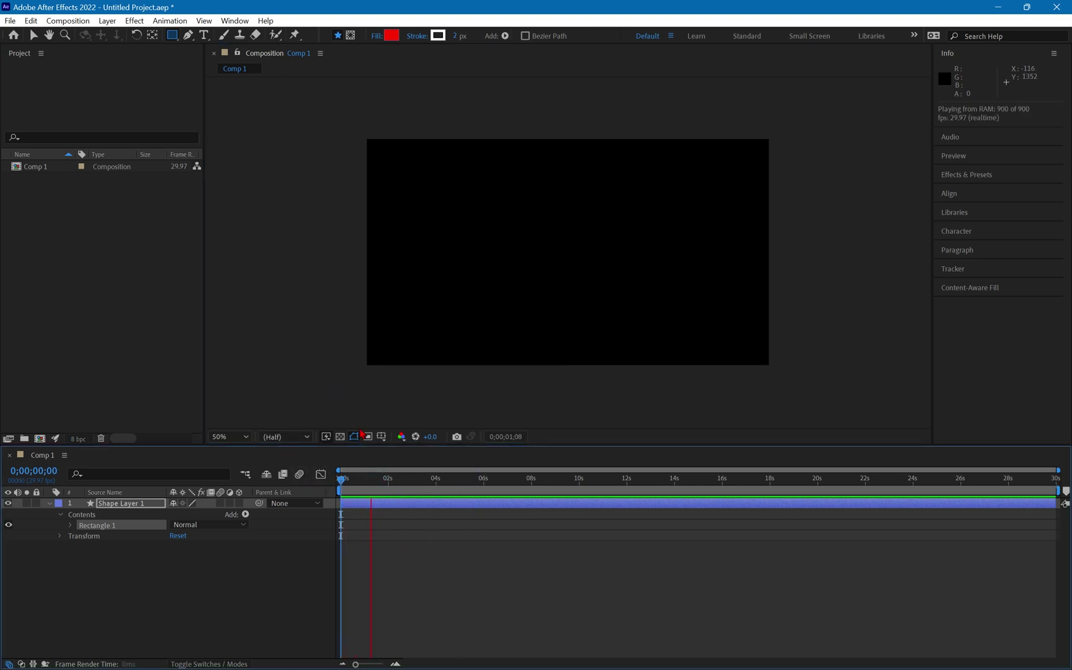
pyautogui.press('space')
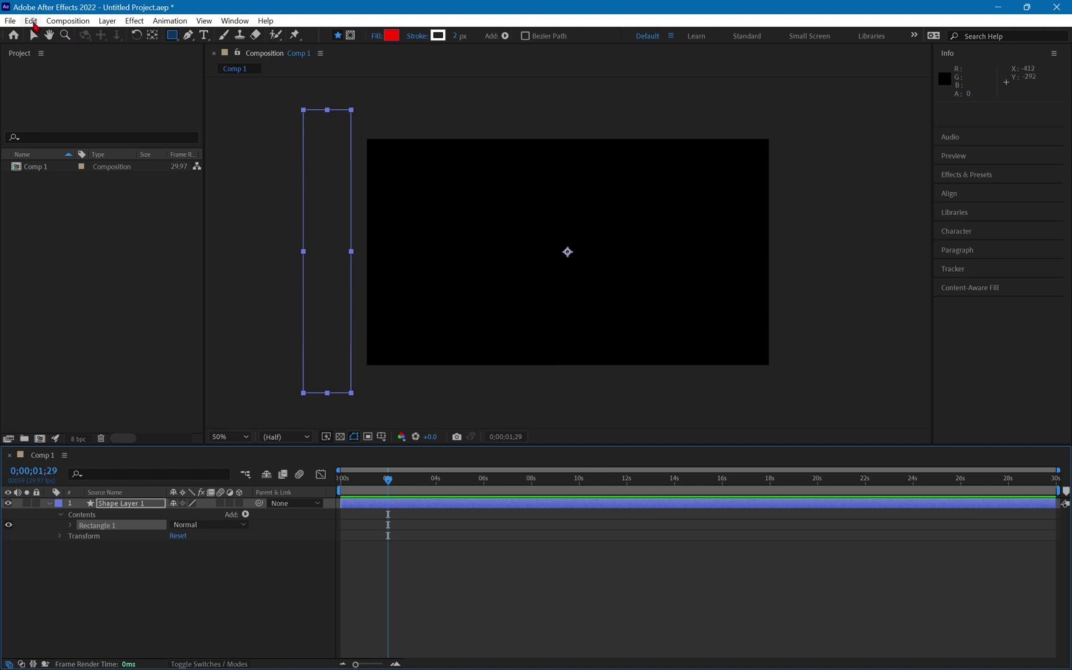
# Begin quitting After Effects from the File menu, cancel, and close the menu unused
pyautogui.click(14, 21)
pyautogui.moveTo(42, 37)
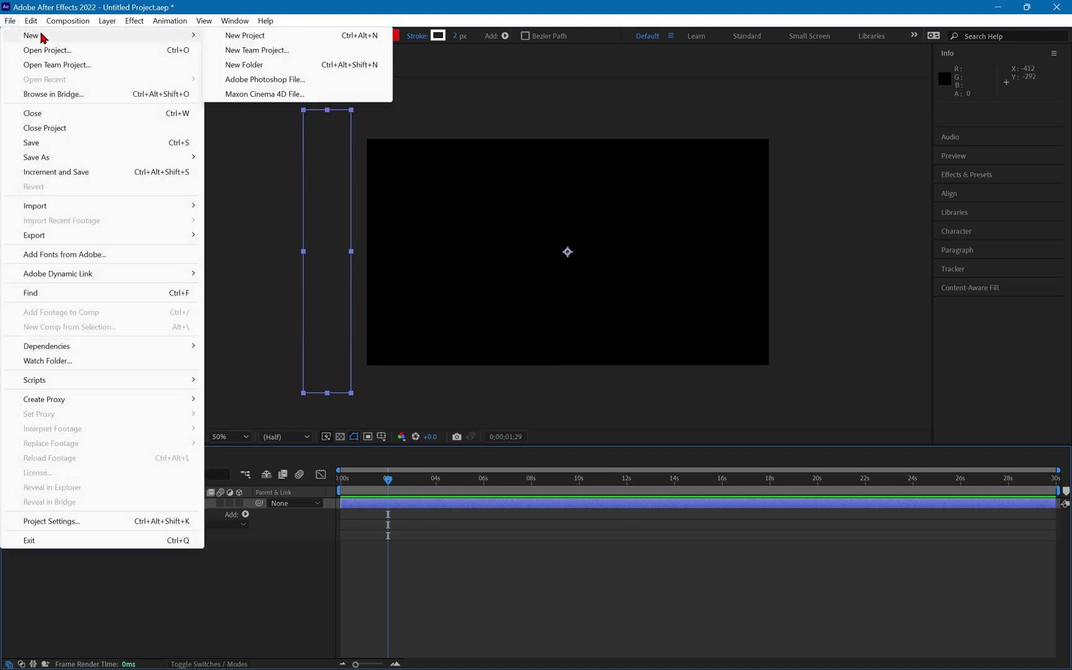
pyautogui.click(76, 540)
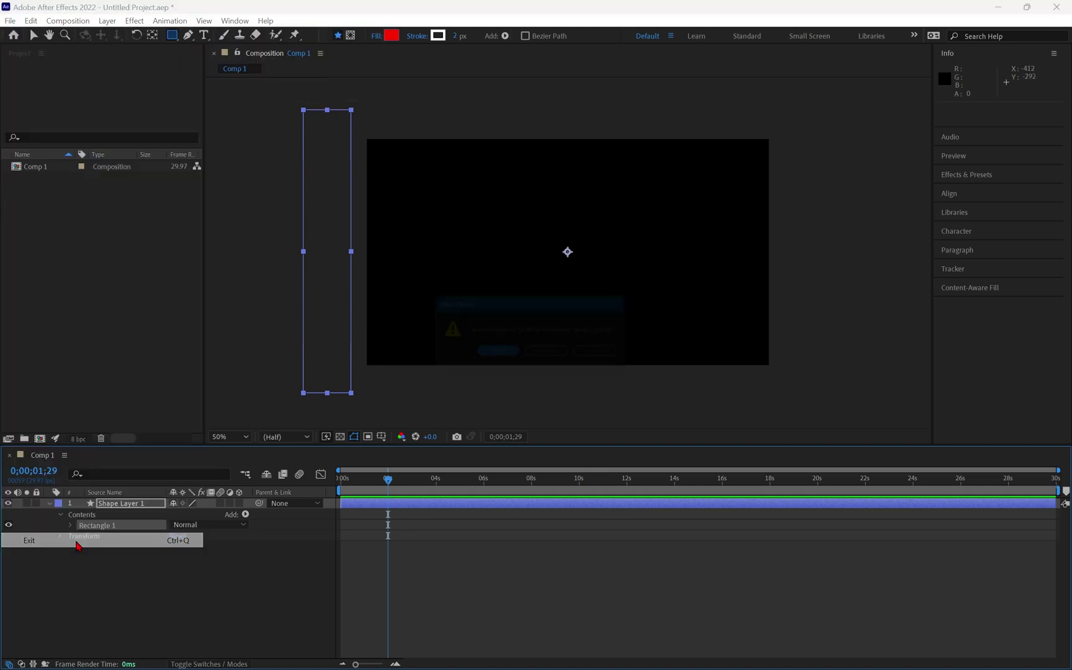
pyautogui.click(612, 356)
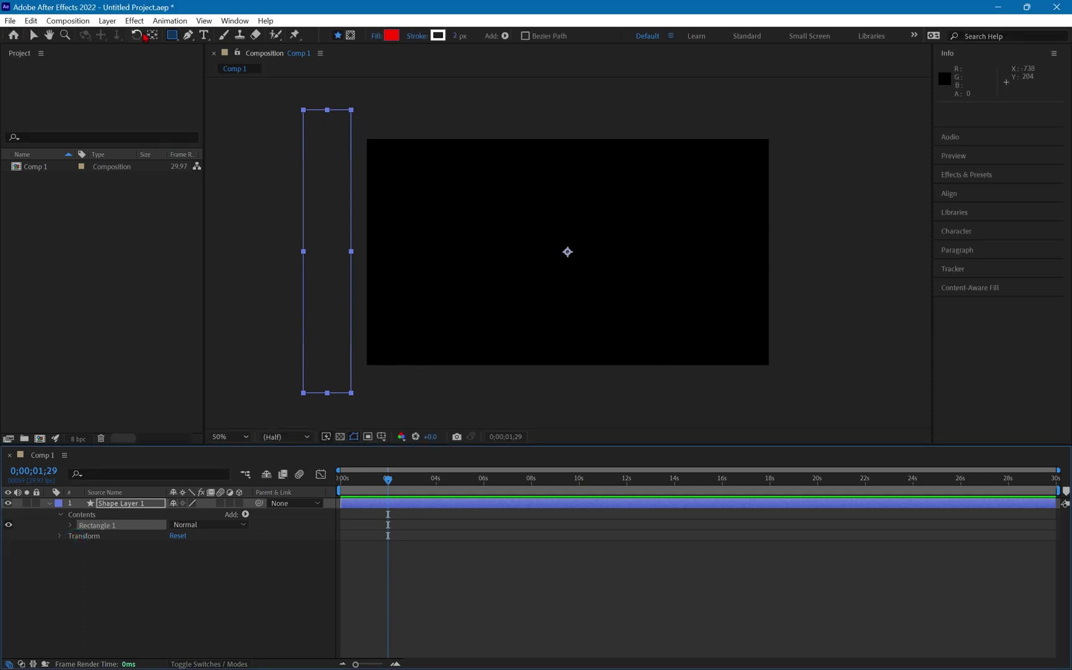
pyautogui.click(13, 21)
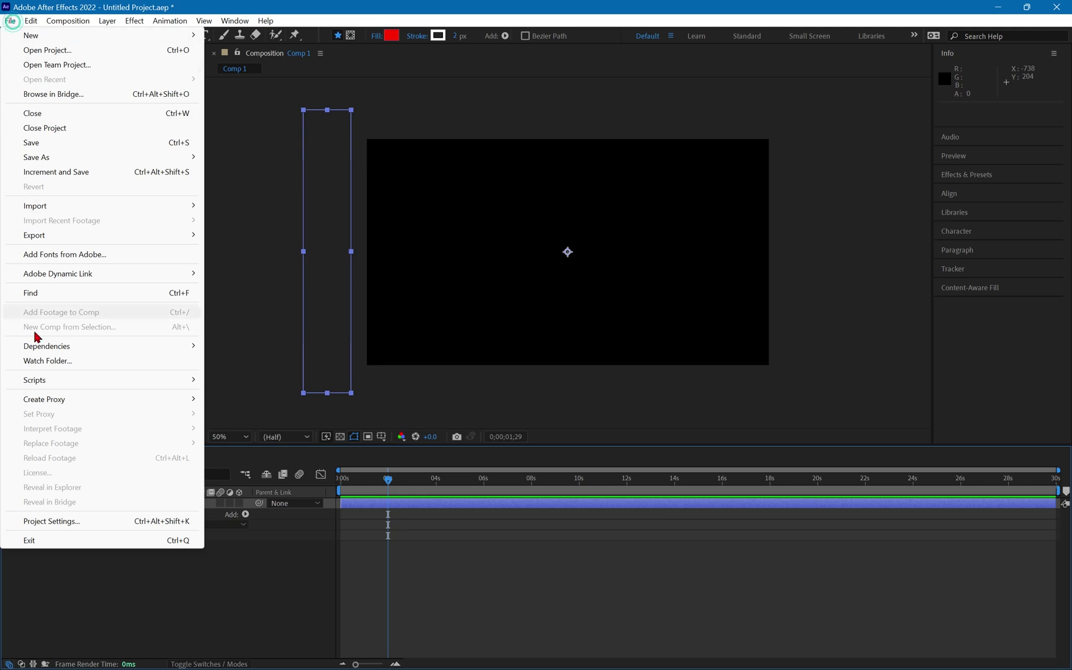
pyautogui.click(244, 354)
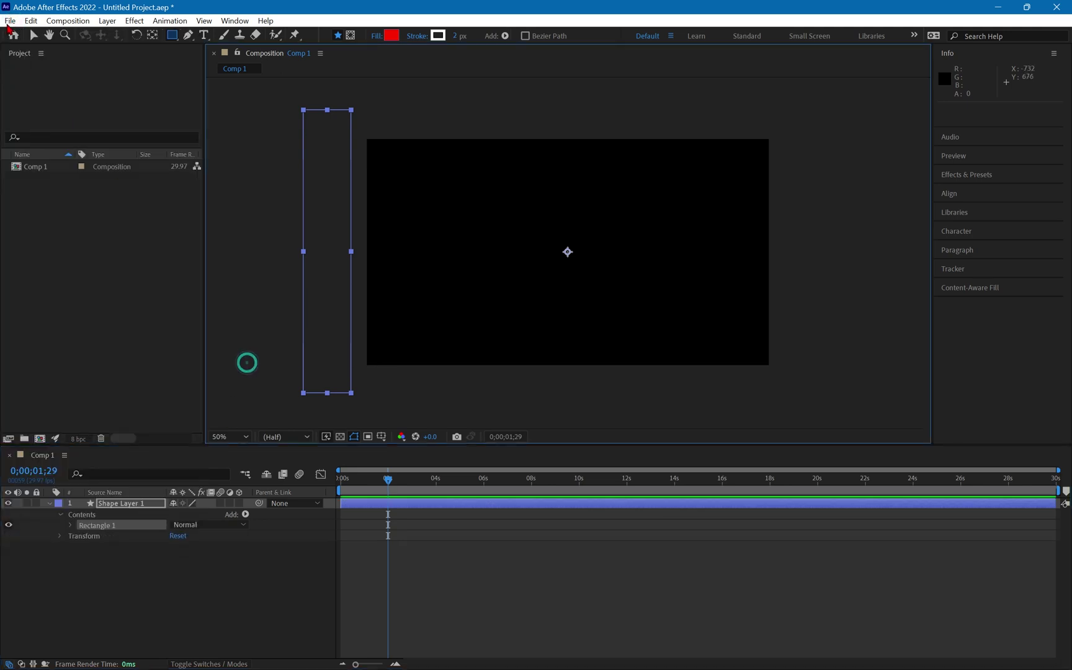